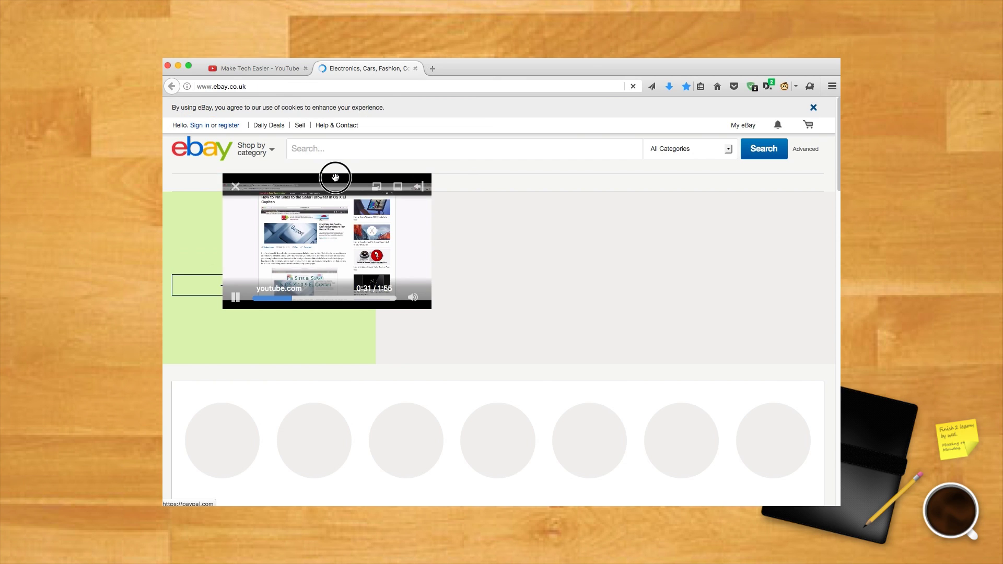
- Drag the floating Min Vid player up to the top-right area of the eBay page
{"action": "left_click_drag", "start_coordinate": [683, 195], "coordinate": [677, 180]}
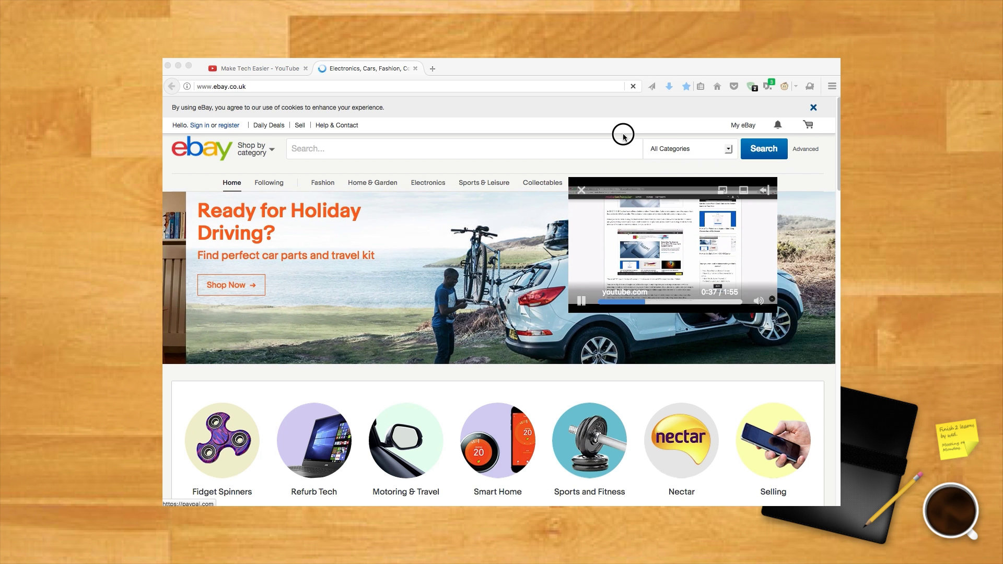
{"action": "left_click_drag", "start_coordinate": [658, 183], "coordinate": [616, 128]}
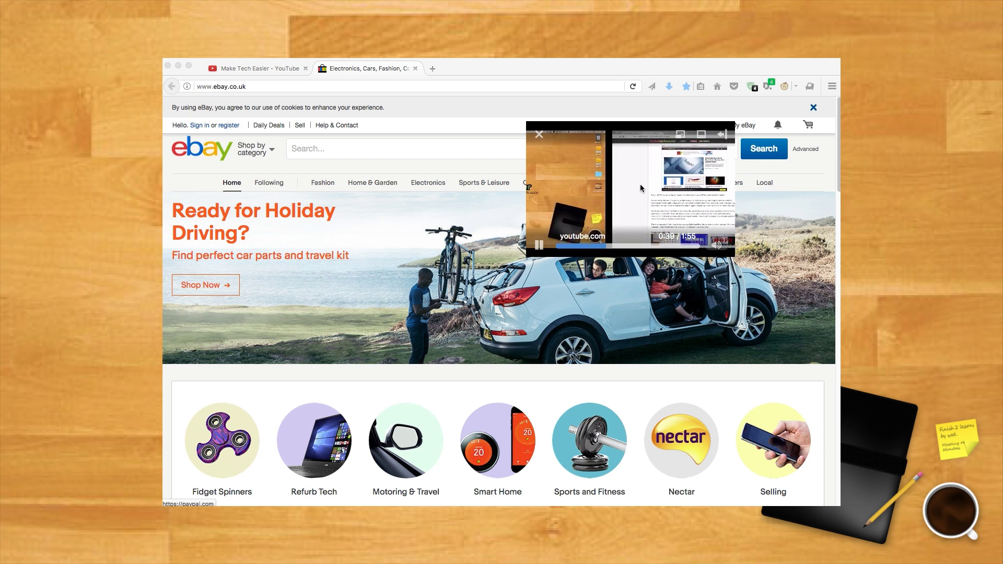
{"action": "mouse_move", "coordinate": [629, 188]}
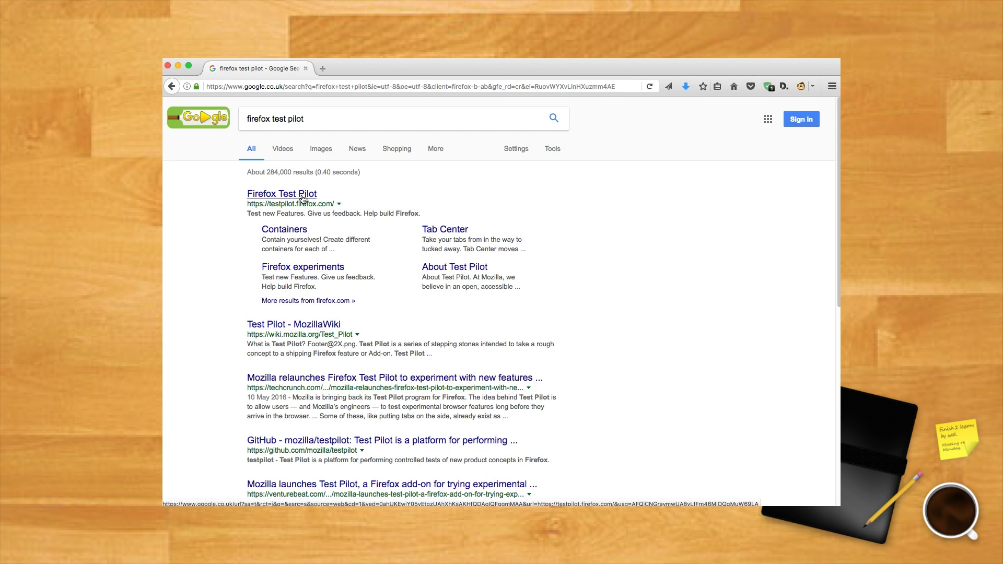
- Install the Test Pilot add-on from its site and enable the Min Vid experiment
{"action": "left_click", "coordinate": [302, 198]}
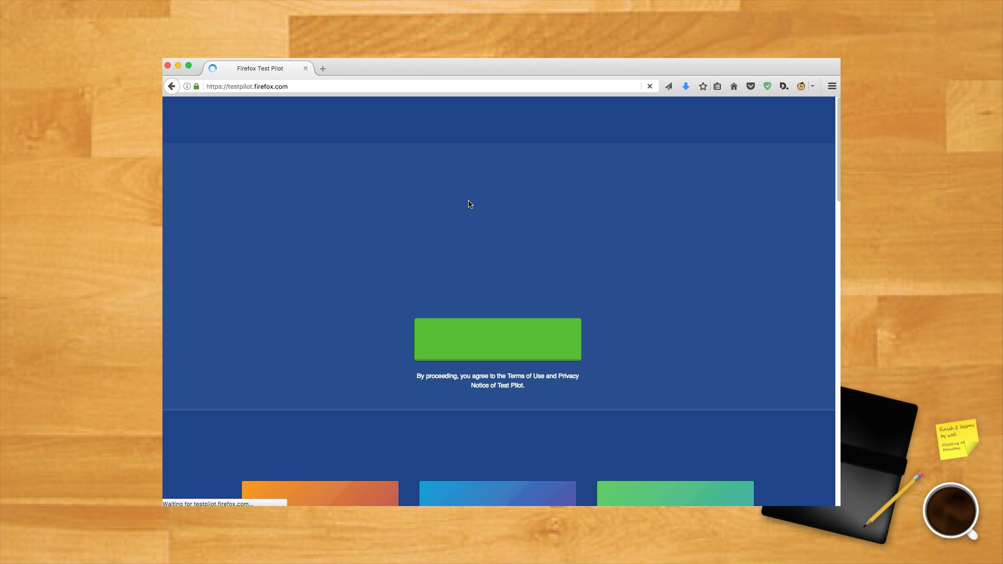
{"action": "left_click", "coordinate": [514, 339]}
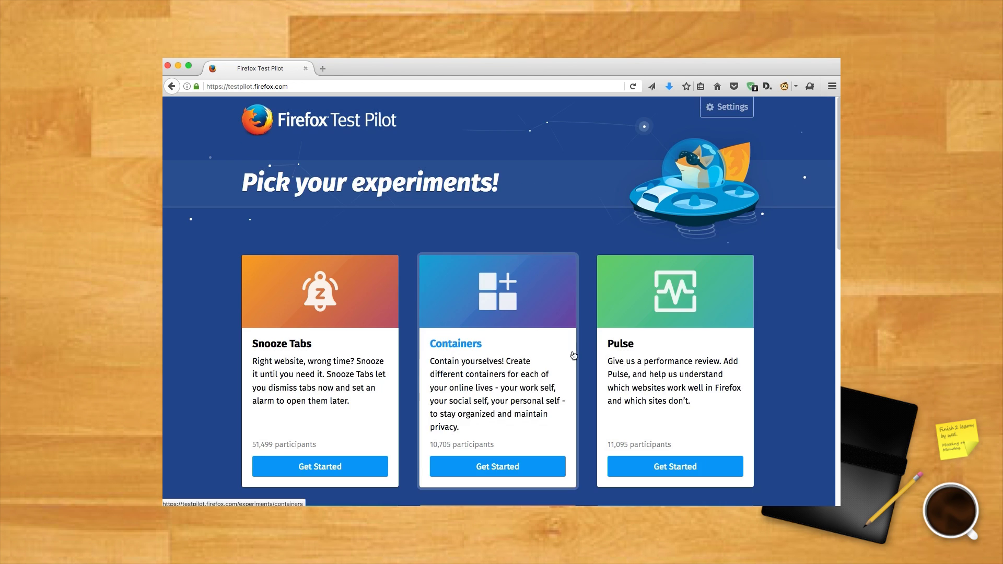
{"action": "scroll", "coordinate": [648, 348], "scroll_direction": "down", "scroll_amount": 5}
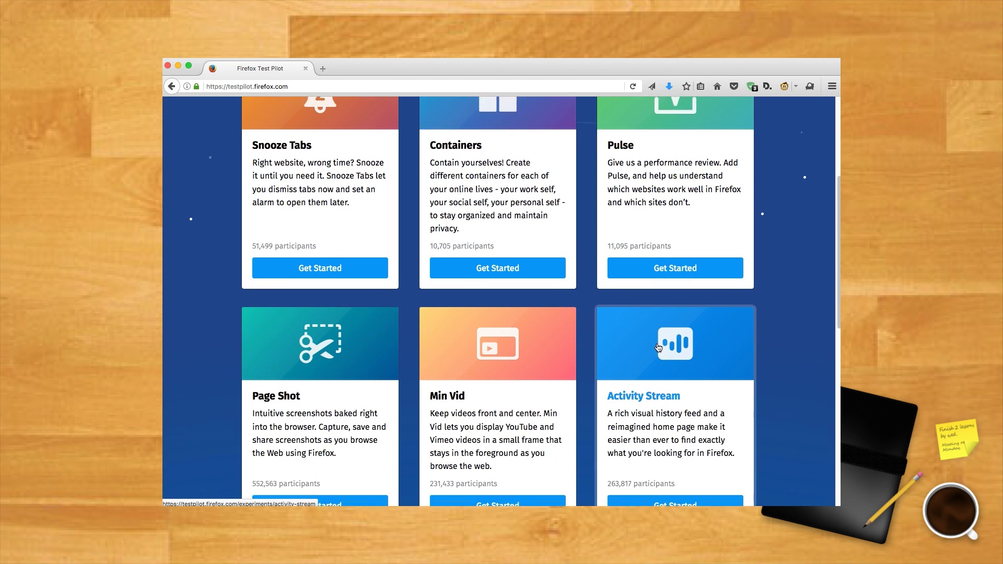
{"action": "scroll", "coordinate": [657, 347], "scroll_direction": "down", "scroll_amount": 2}
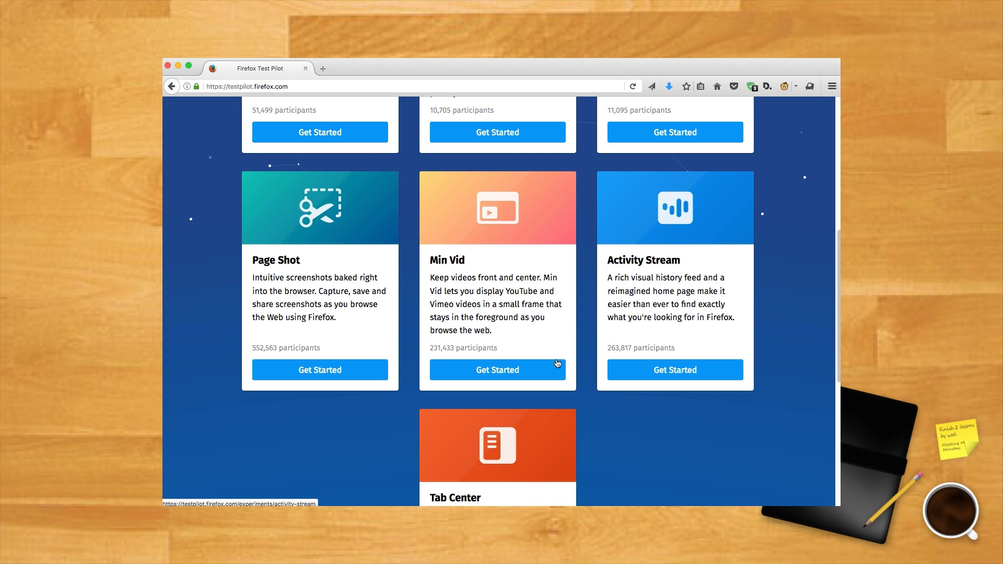
{"action": "left_click", "coordinate": [523, 370]}
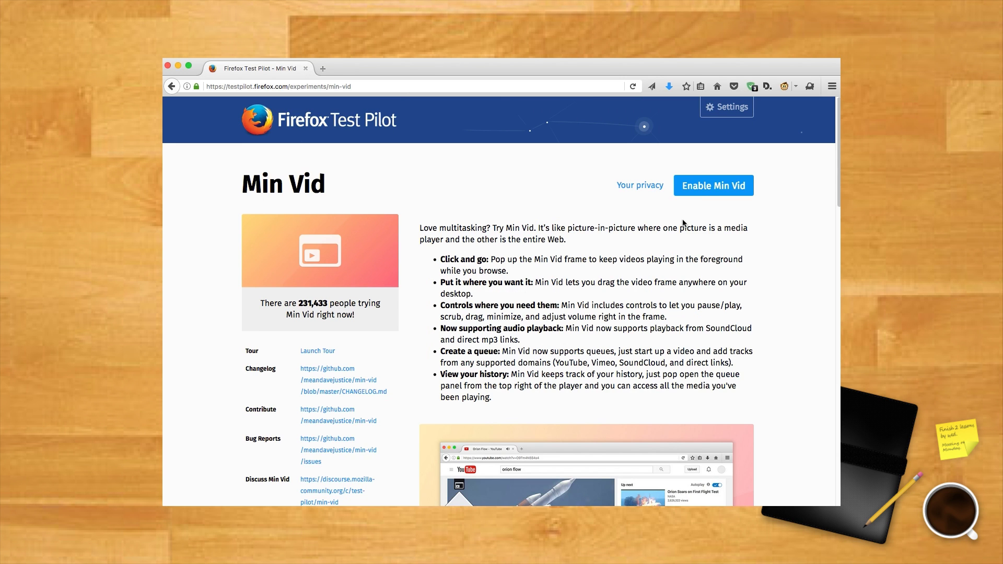
{"action": "left_click", "coordinate": [706, 188]}
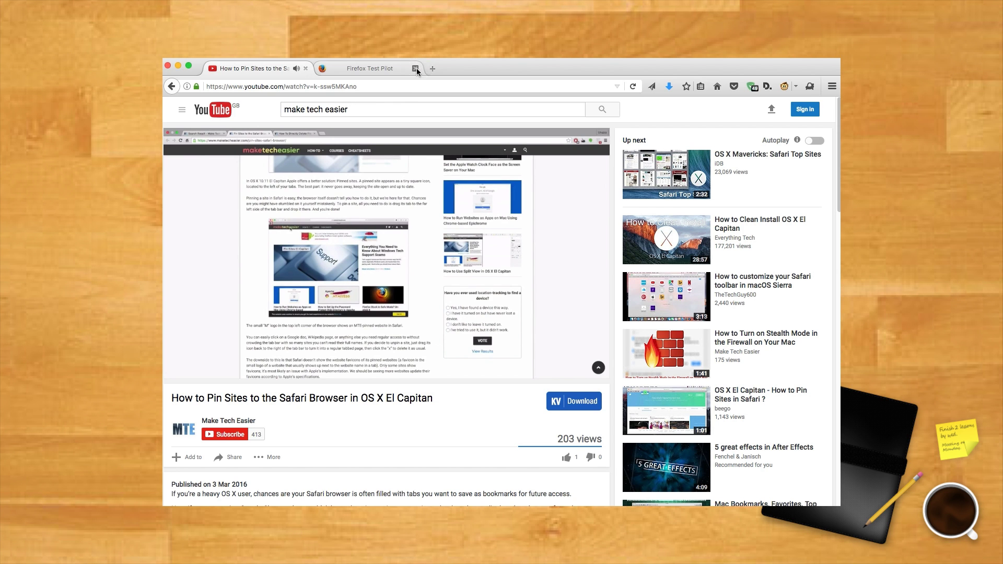
- Pop the video into a repositioned Min Vid player, open Make Tech Easier's Videos page, and show URL-bar history
{"action": "left_click", "coordinate": [415, 68]}
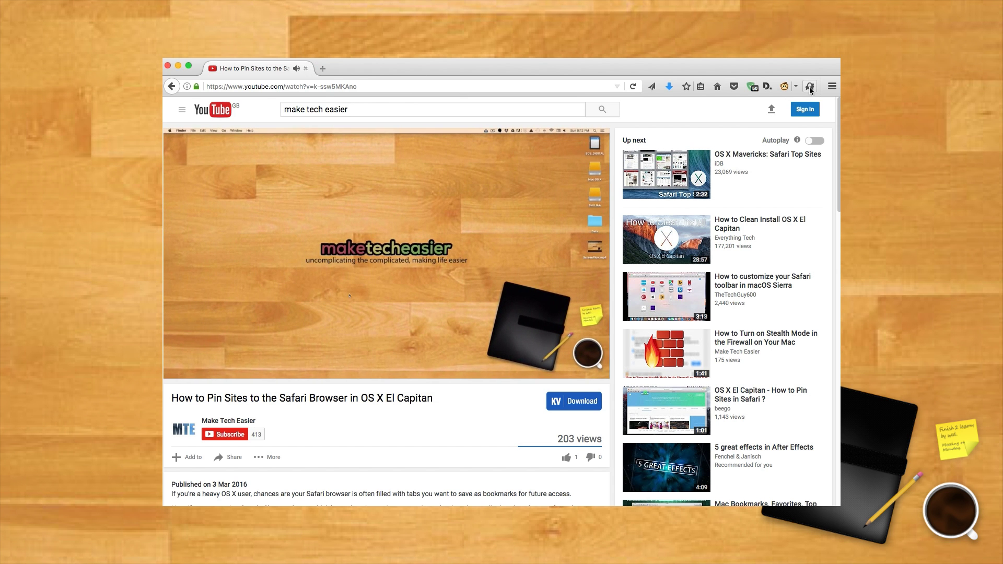
{"action": "mouse_move", "coordinate": [532, 258]}
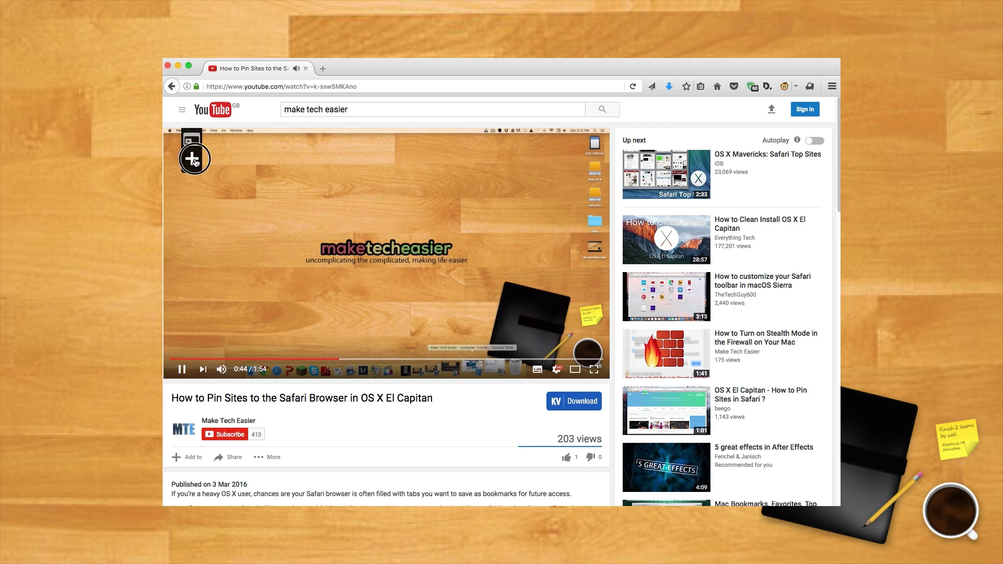
{"action": "left_click", "coordinate": [192, 139]}
{"action": "left_click_drag", "start_coordinate": [551, 155], "coordinate": [704, 146]}
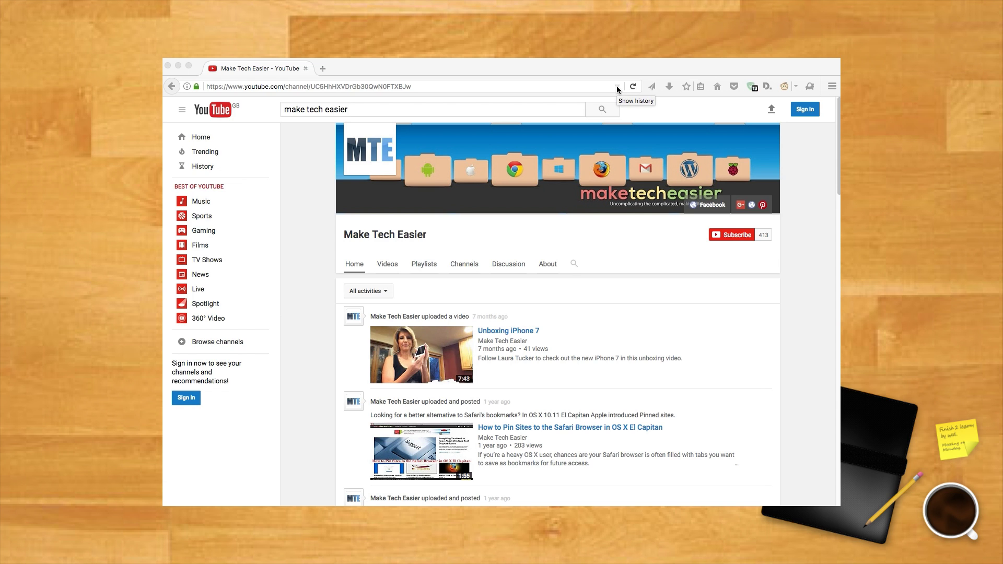
{"action": "left_click", "coordinate": [387, 264]}
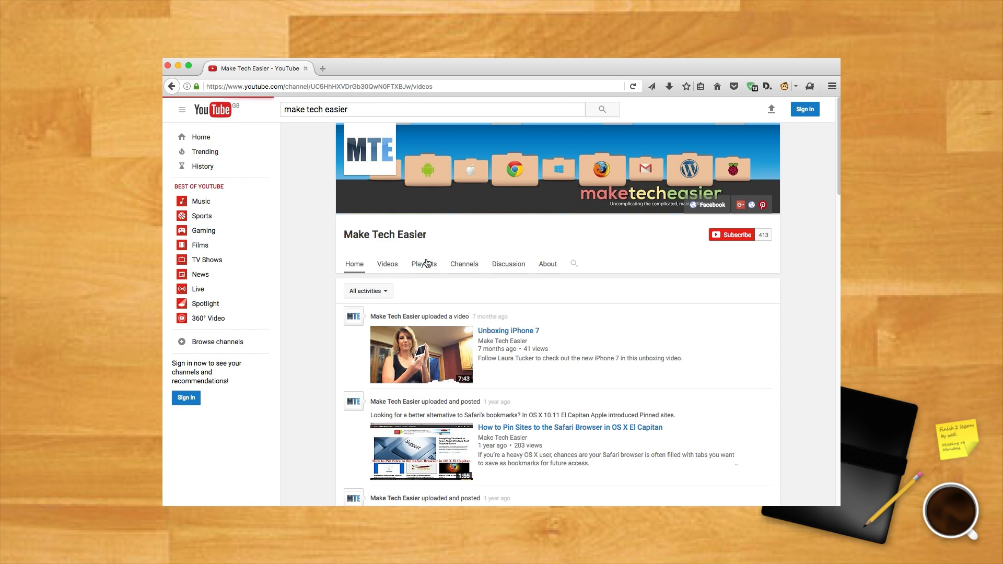
{"action": "left_click", "coordinate": [617, 87]}
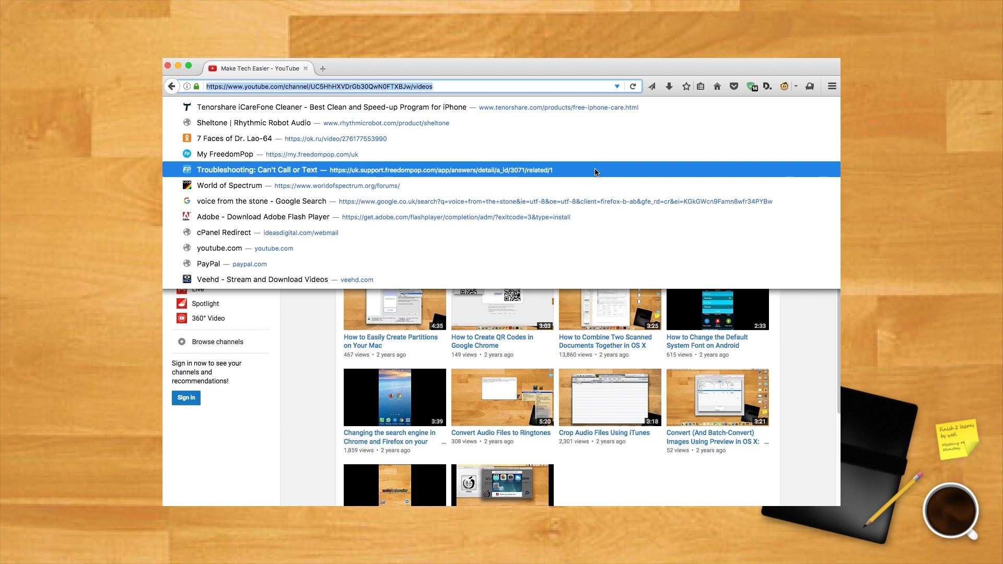
- Delete the 'Troubleshooting: Can't Call or Text' entry from the history suggestions with Shift+Delete
{"action": "key", "text": "shift+Delete"}
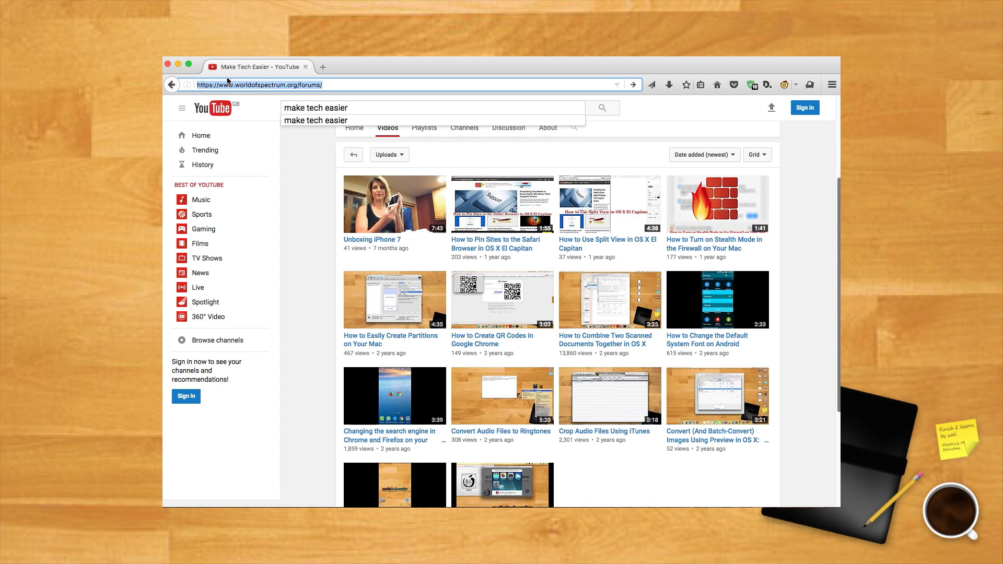
- In about:config, accept the warning and toggle browser.tabs.remote.autostart from false to true
{"action": "type", "text": "about:"}
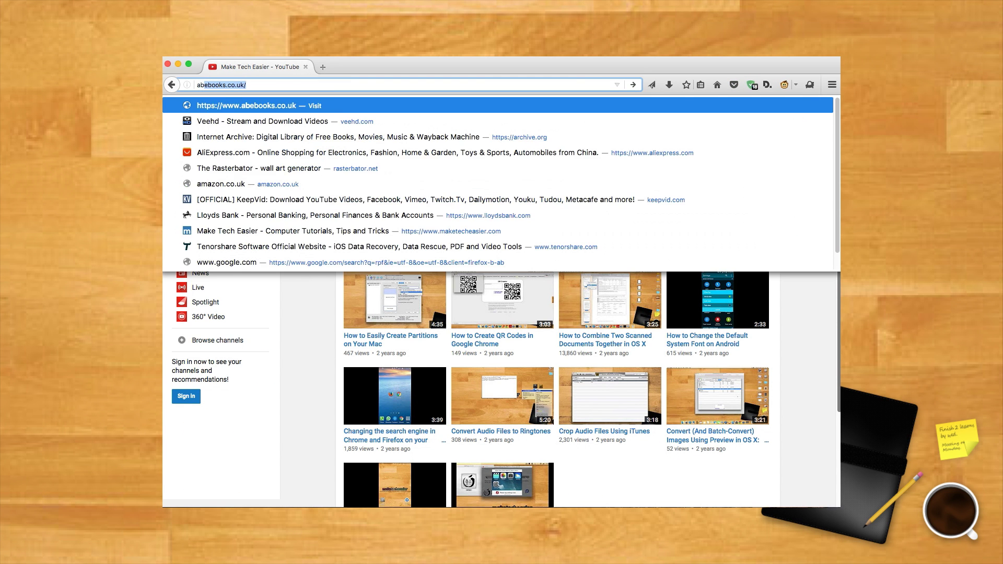
{"action": "key", "text": "Return"}
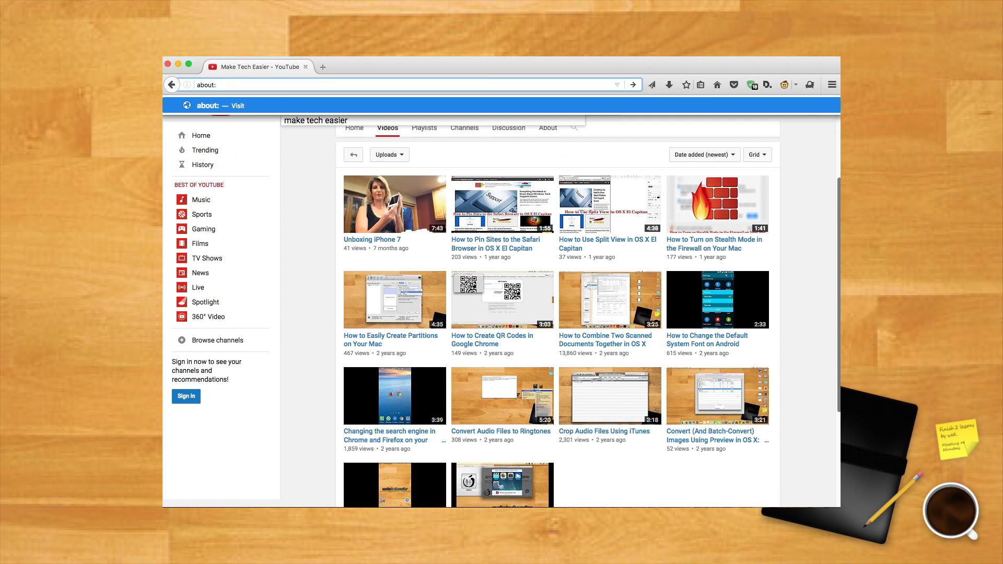
{"action": "type", "text": "config"}
{"action": "key", "text": "Return"}
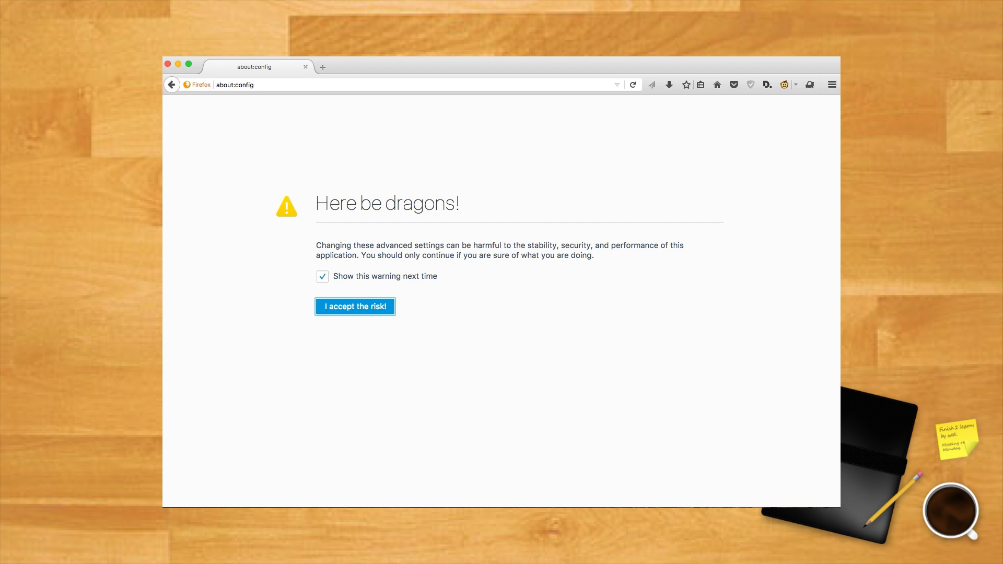
{"action": "left_click", "coordinate": [358, 306]}
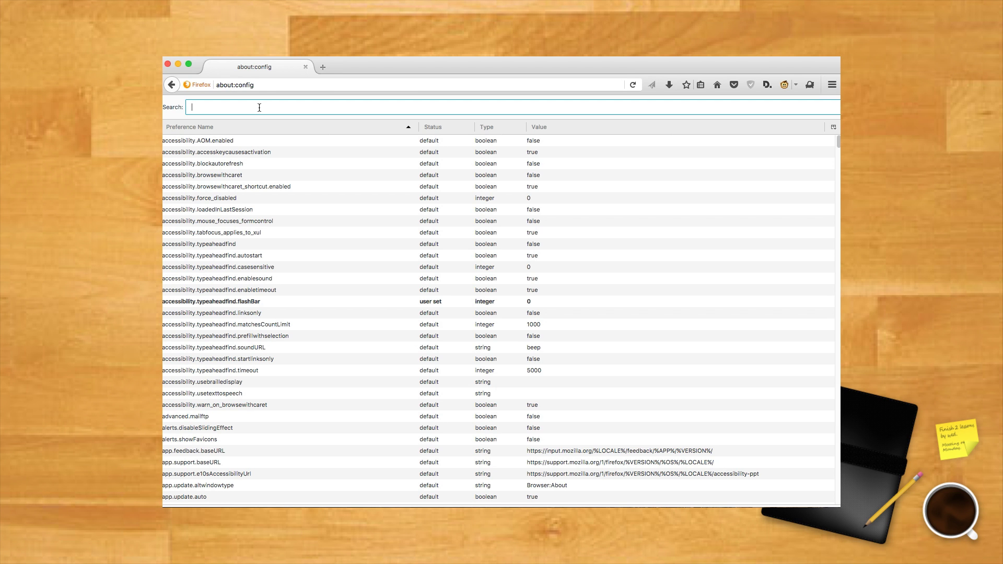
{"action": "type", "text": "browser.tabs.remote.autostart"}
{"action": "left_click", "coordinate": [219, 141]}
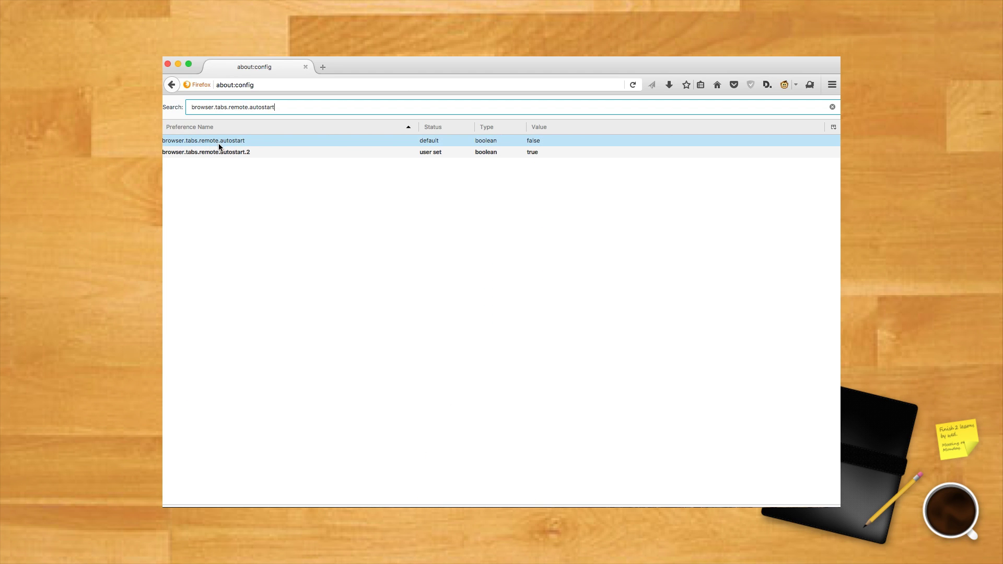
{"action": "left_click", "coordinate": [225, 142]}
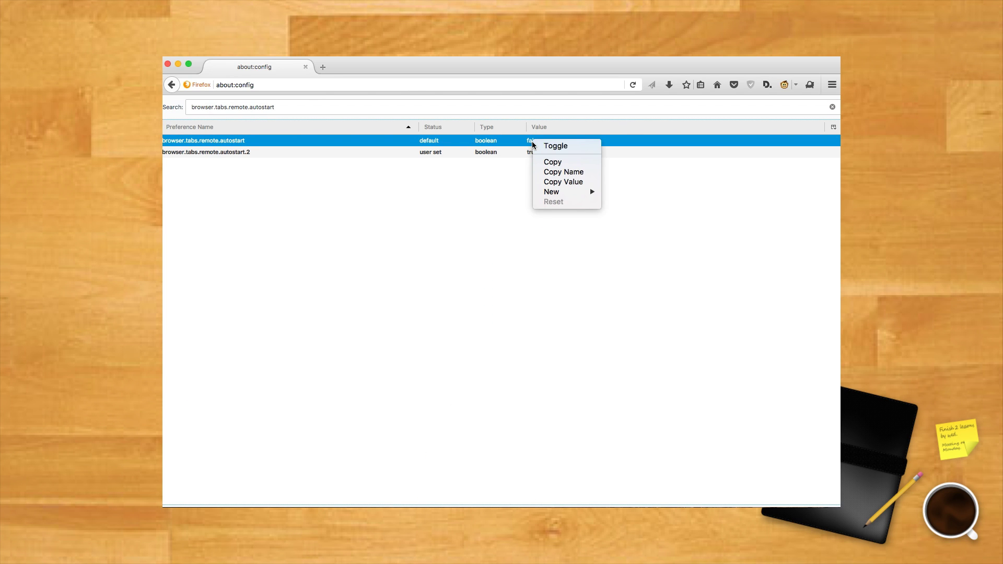
{"action": "right_click", "coordinate": [531, 140]}
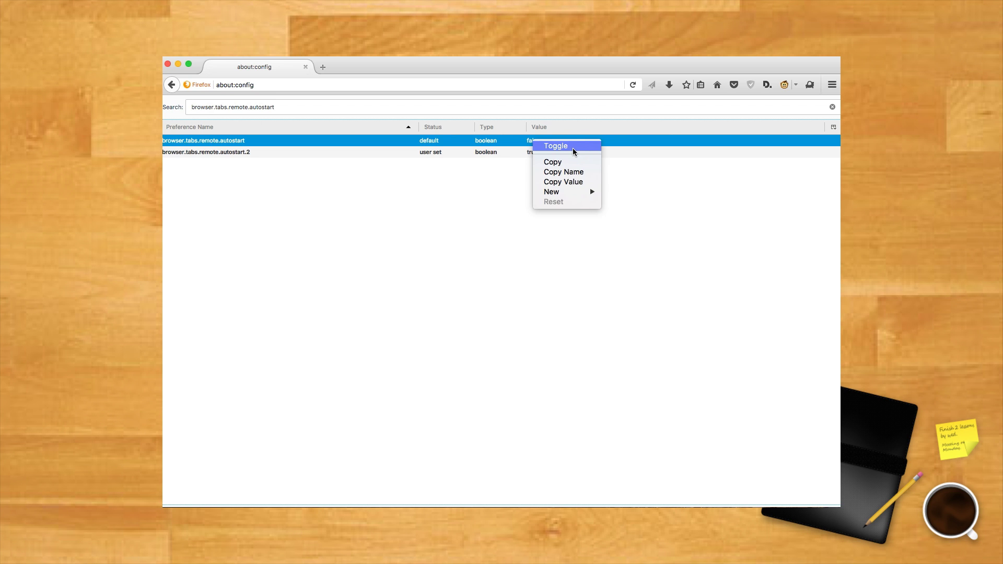
{"action": "left_click", "coordinate": [573, 152]}
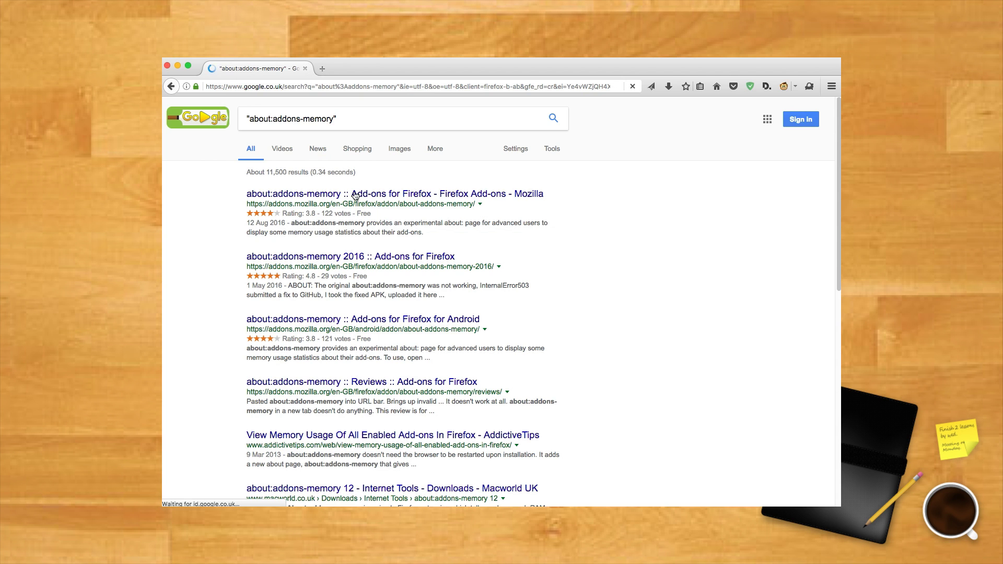
- Add the about:addons-memory add-on to Firefox and load about:addons-memory to see memory per add-on
{"action": "left_click", "coordinate": [401, 194]}
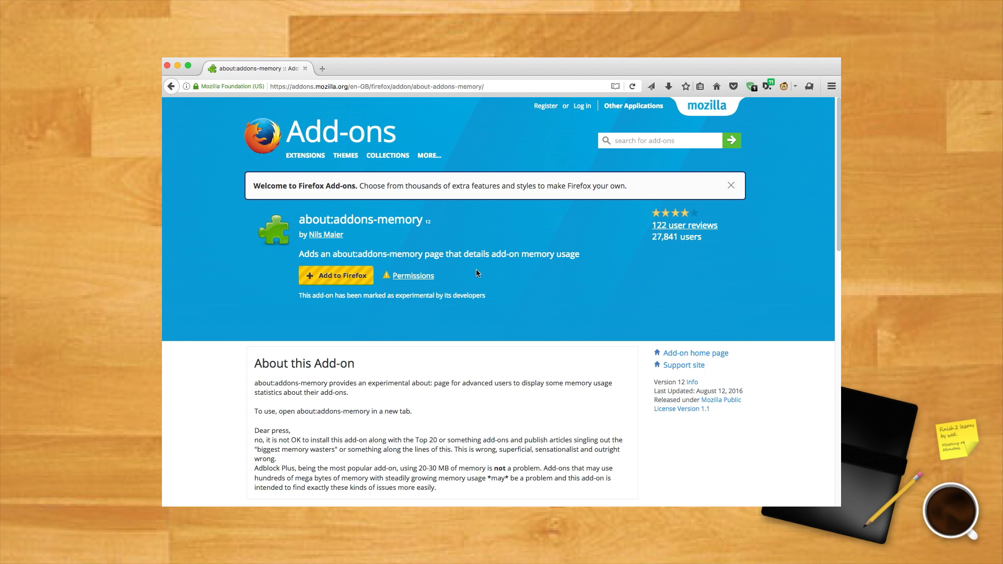
{"action": "left_click", "coordinate": [345, 278]}
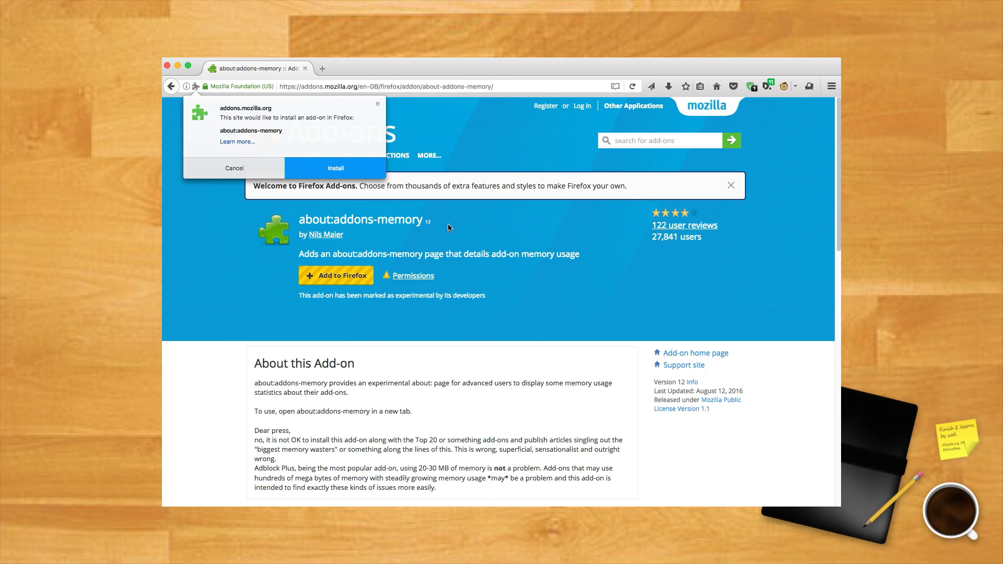
{"action": "key", "text": "super+l"}
{"action": "type", "text": "about:addons-memory"}
{"action": "key", "text": "Return"}
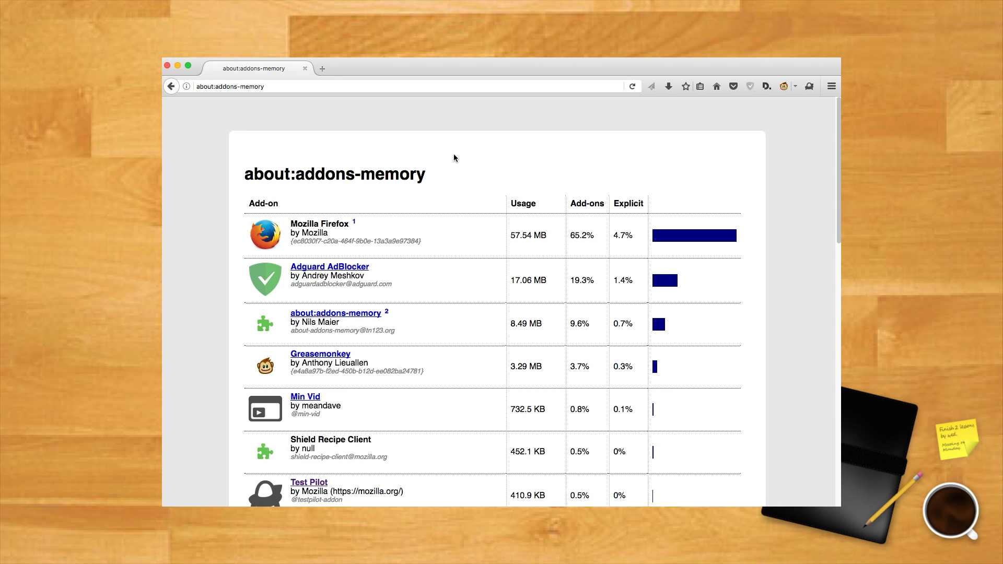
- Scroll down the add-on memory usage table
{"action": "scroll", "coordinate": [454, 156], "scroll_direction": "down", "scroll_amount": 5}
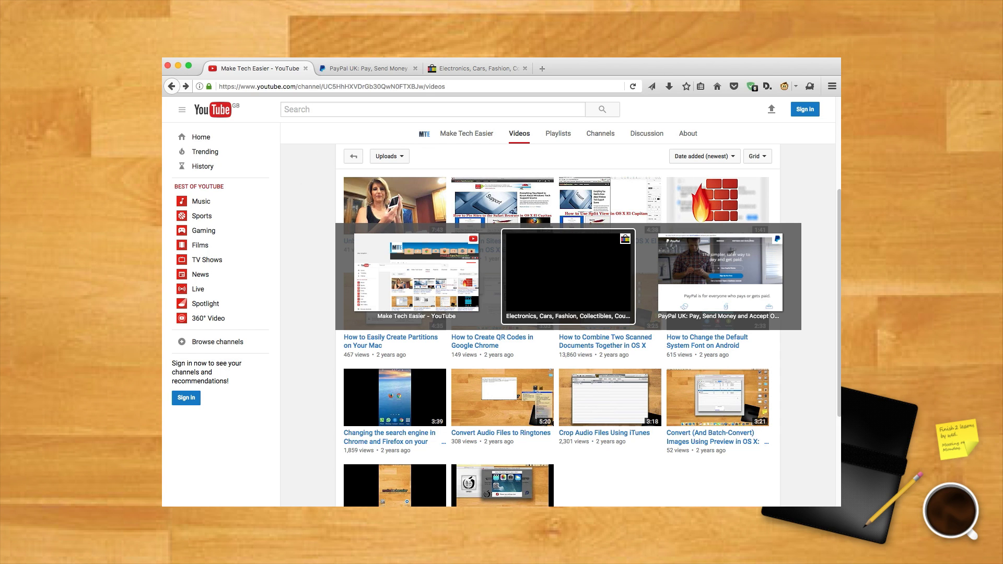
- Cycle through the YouTube, PayPal and eBay tabs with Ctrl+Tab
{"action": "key", "text": "ctrl+Tab"}
{"action": "key", "text": "ctrl+Tab"}
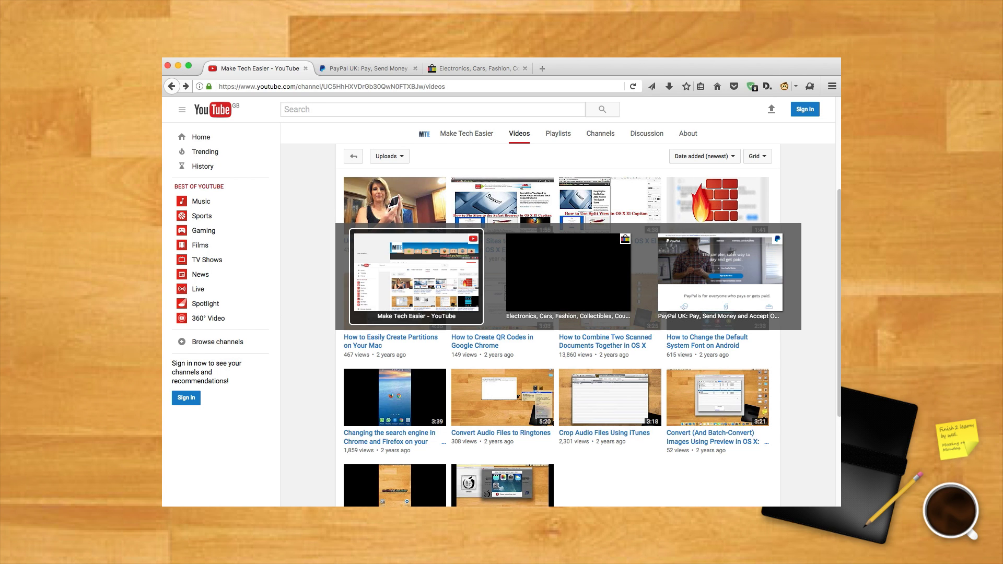
{"action": "key", "text": "ctrl+Tab"}
{"action": "key", "text": "ctrl+Tab"}
{"action": "key", "text": "ctrl+Tab"}
{"action": "key", "text": "ctrl+Tab"}
{"action": "key", "text": "ctrl+Tab"}
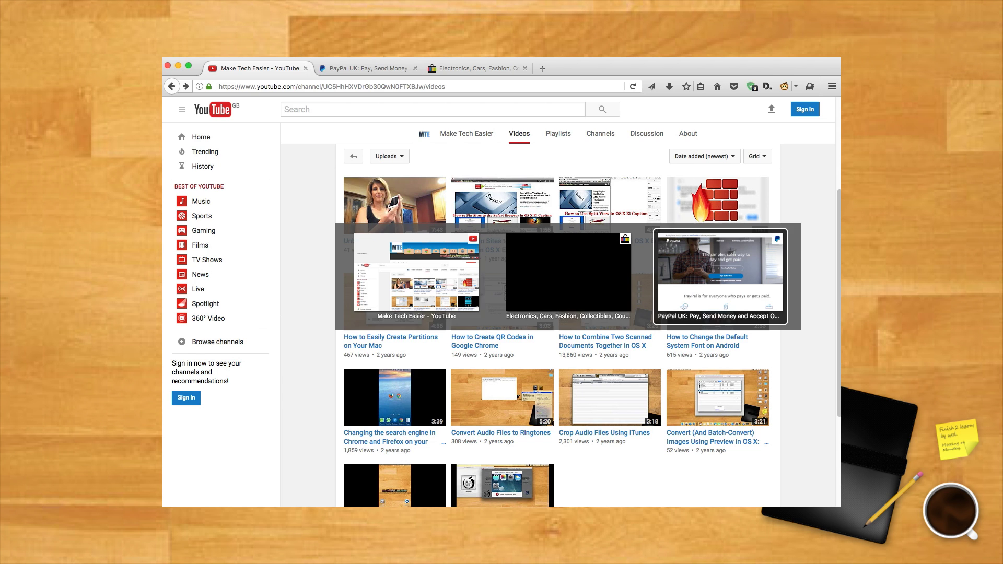
{"action": "key", "text": "ctrl+Tab"}
{"action": "key", "text": "ctrl+Tab"}
{"action": "key", "text": "ctrl+Tab"}
{"action": "key", "text": "ctrl+Tab"}
{"action": "key", "text": "ctrl+Tab"}
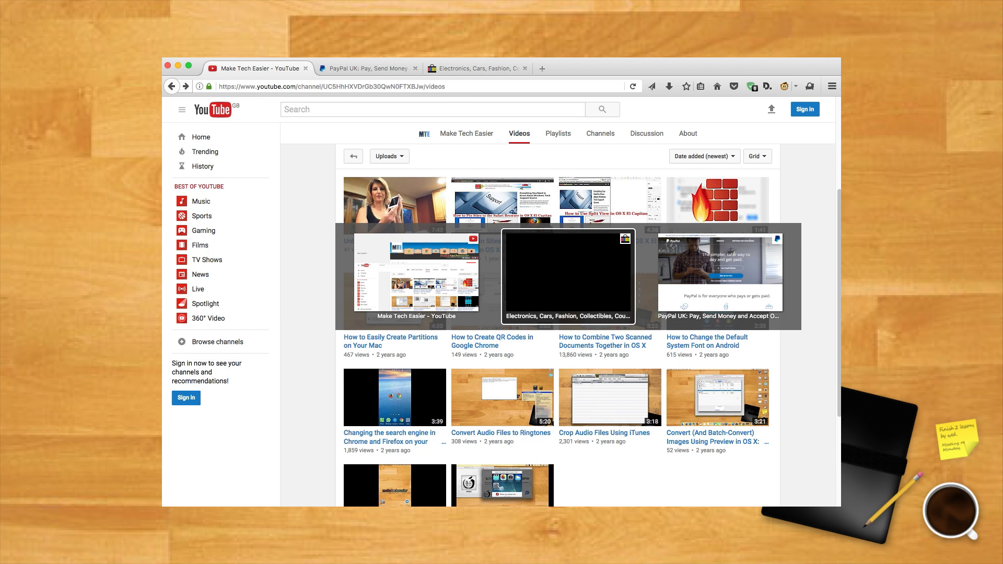
{"action": "key", "text": "ctrl+Tab"}
{"action": "key", "text": "ctrl+Tab"}
{"action": "key", "text": "ctrl+Tab"}
{"action": "key", "text": "ctrl+Tab"}
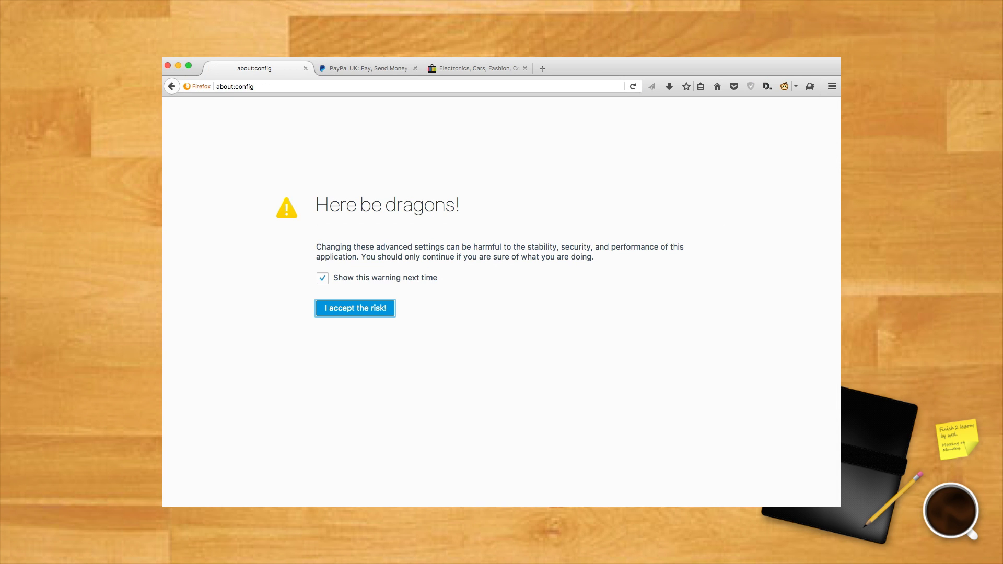
- In about:config, filter for browser.ctrl, set browser.ctrlTab.previews to true, and check the thumbnail previews
{"action": "left_click", "coordinate": [391, 309]}
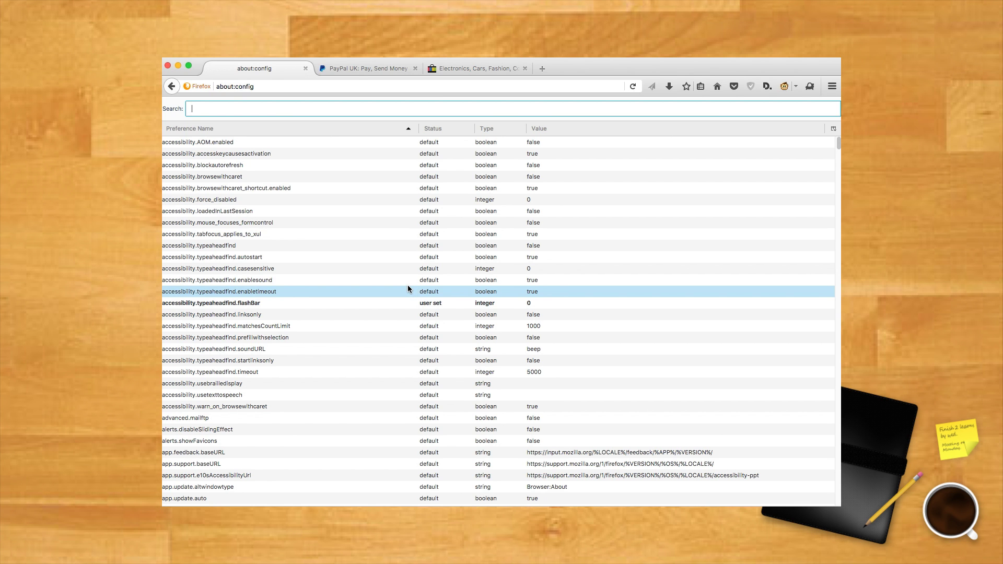
{"action": "type", "text": "browser."}
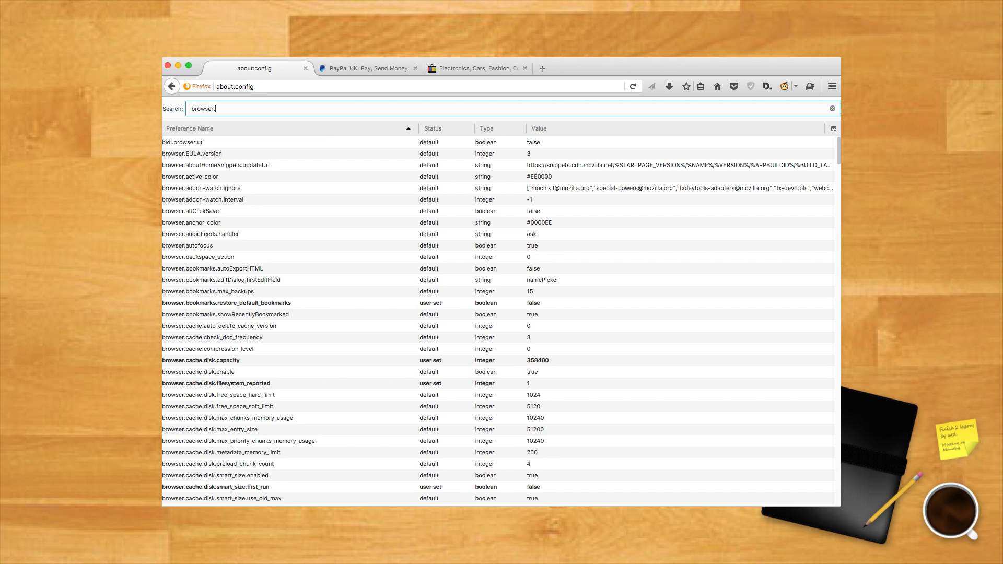
{"action": "type", "text": "ctrl"}
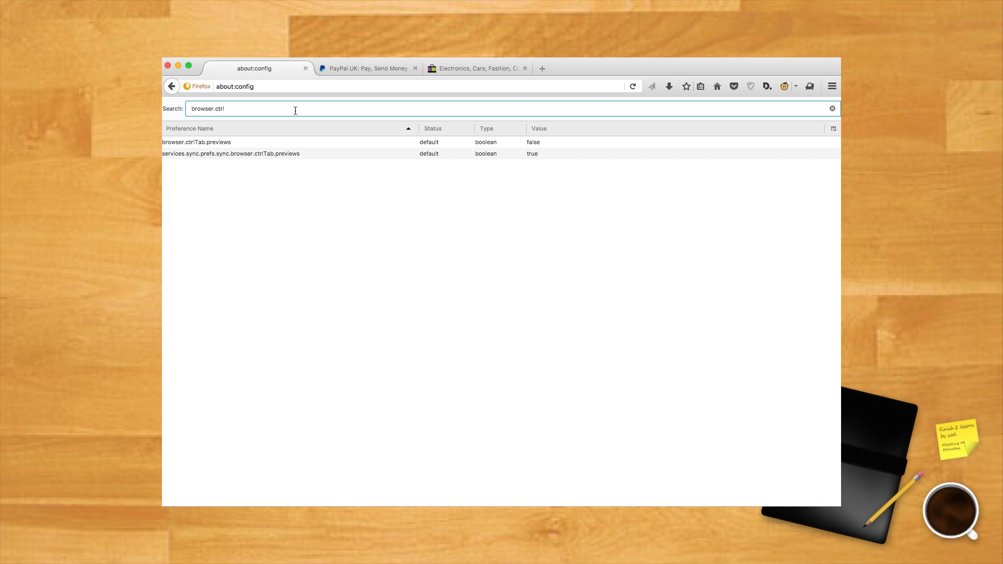
{"action": "double_click", "coordinate": [274, 142]}
{"action": "key", "text": "ctrl+Tab"}
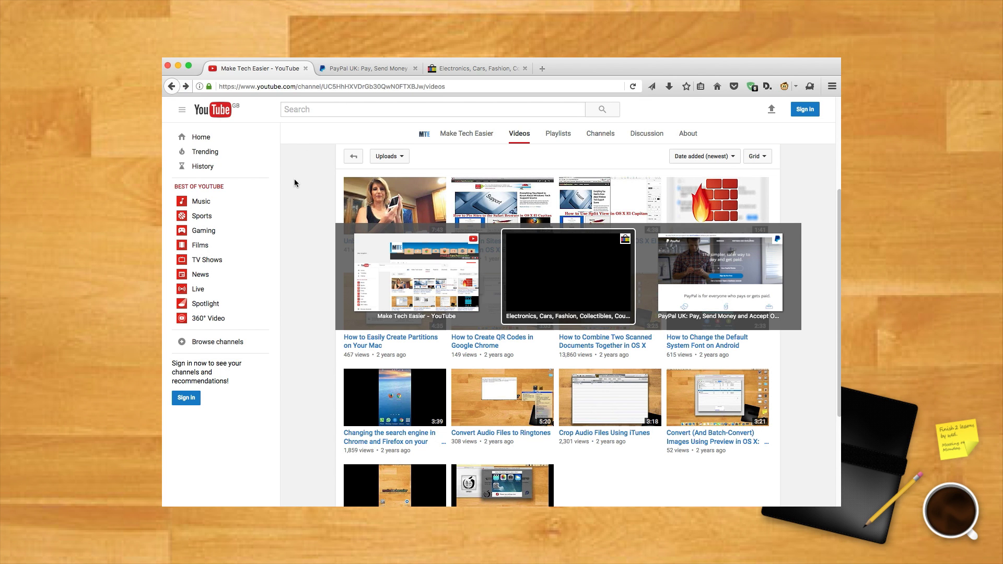
- Switch to the PayPal UK tab with Ctrl+Tab
{"action": "key", "text": "ctrl+Tab"}
{"action": "key", "text": "ctrl+Tab"}
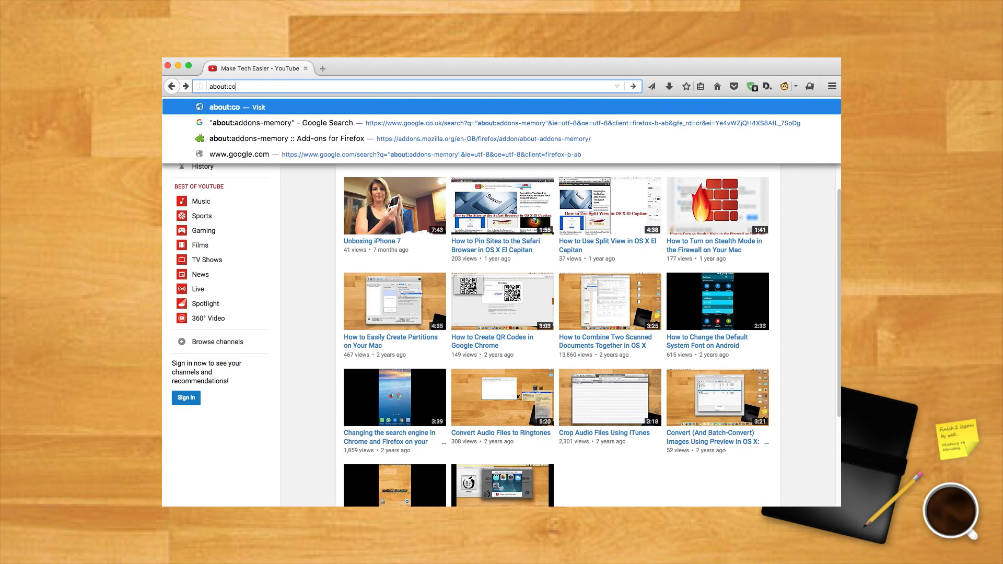
- Open about:config, filter for network.http.pip, and bring up the options for network.http.pipelining
{"action": "type", "text": "fig"}
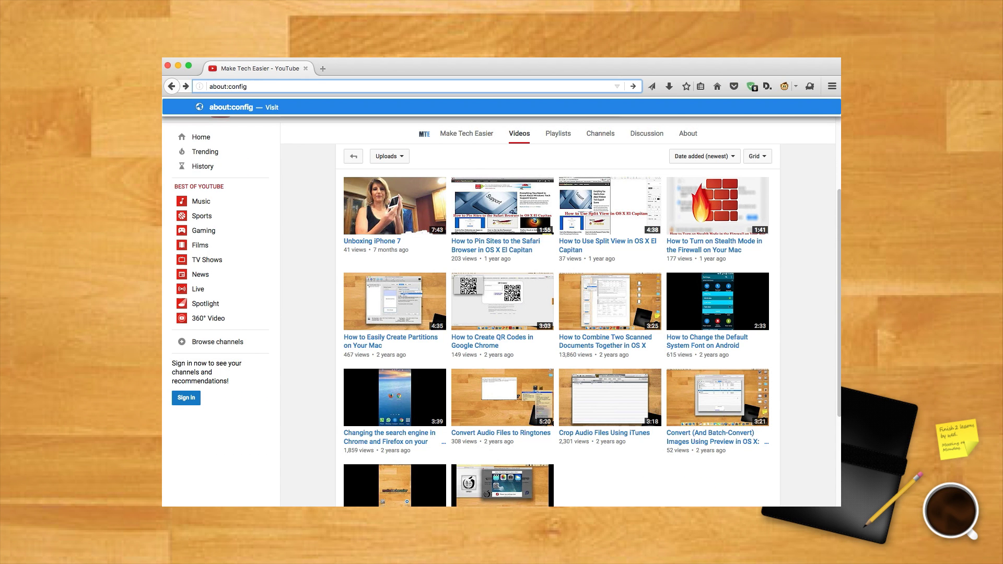
{"action": "key", "text": "Return"}
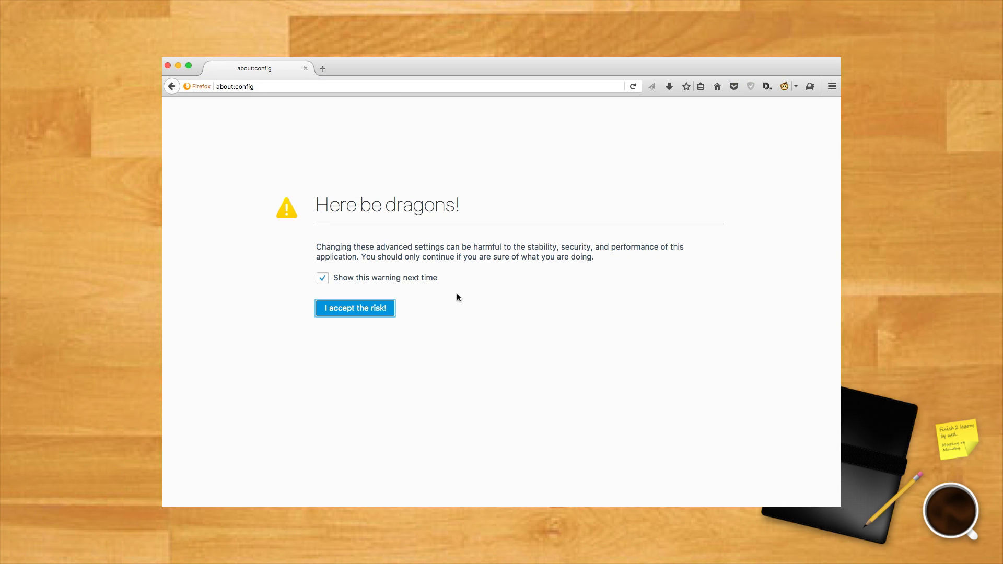
{"action": "left_click", "coordinate": [373, 312]}
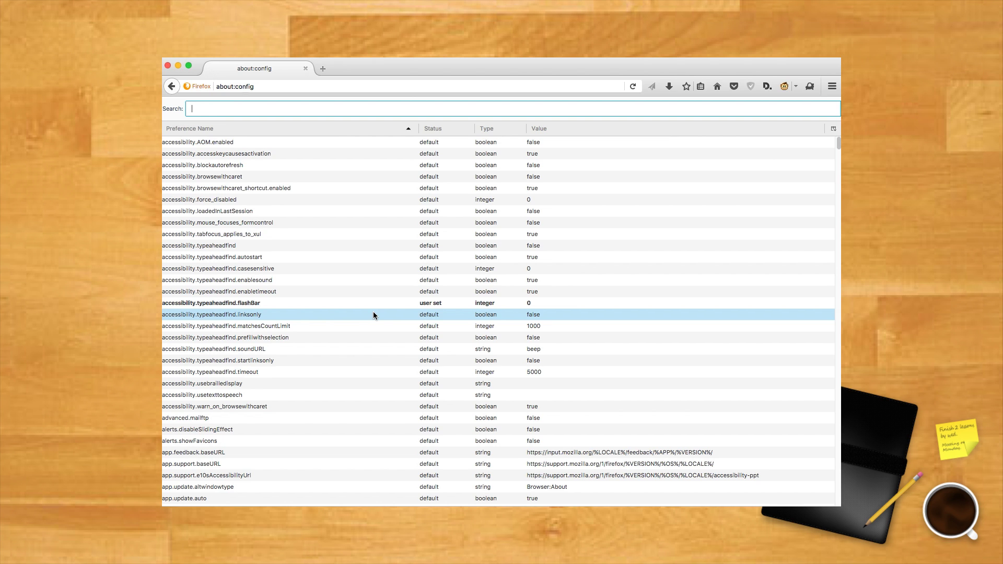
{"action": "type", "text": "network"}
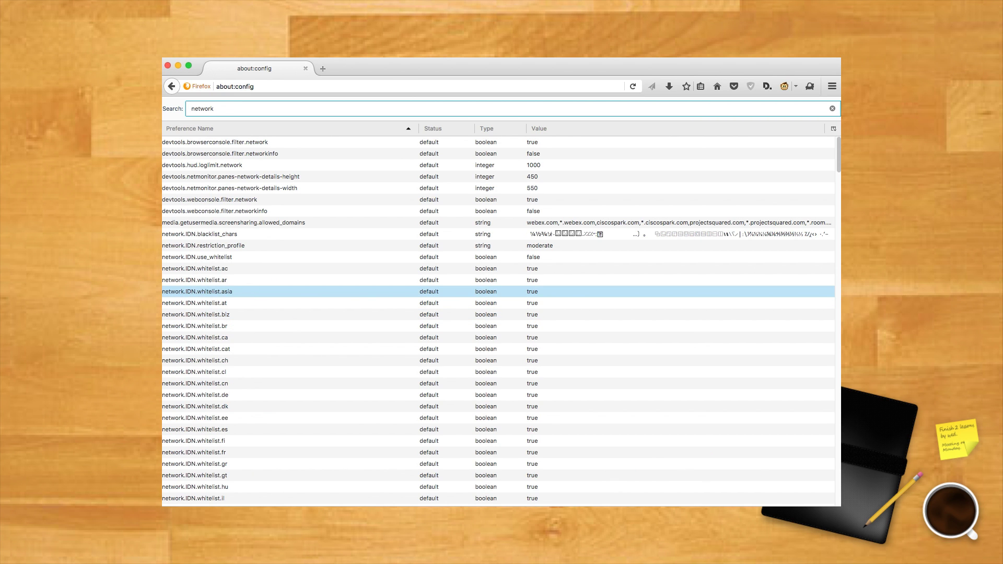
{"action": "type", "text": ".http"}
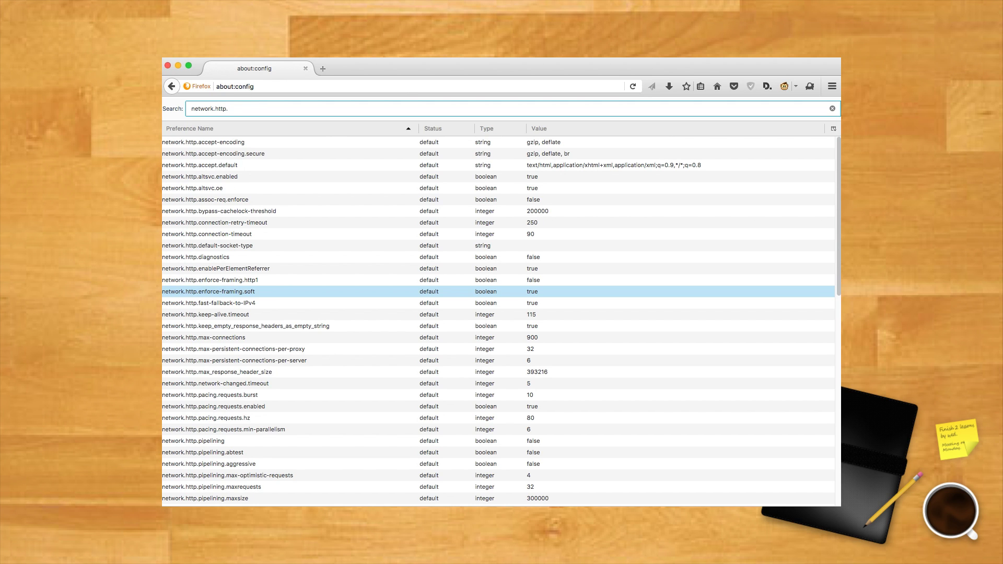
{"action": "type", "text": ".pip"}
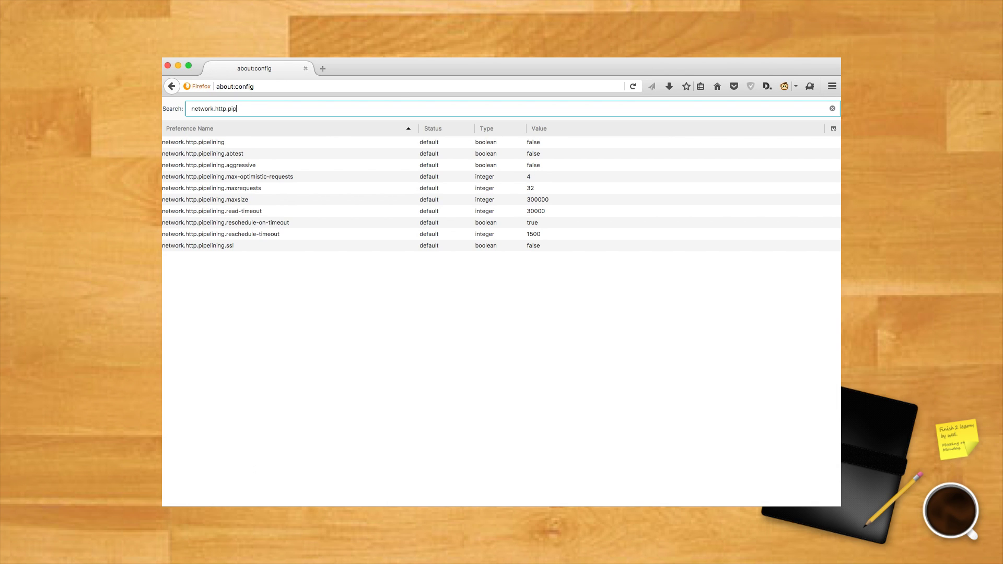
{"action": "left_click_drag", "start_coordinate": [355, 248], "coordinate": [275, 145]}
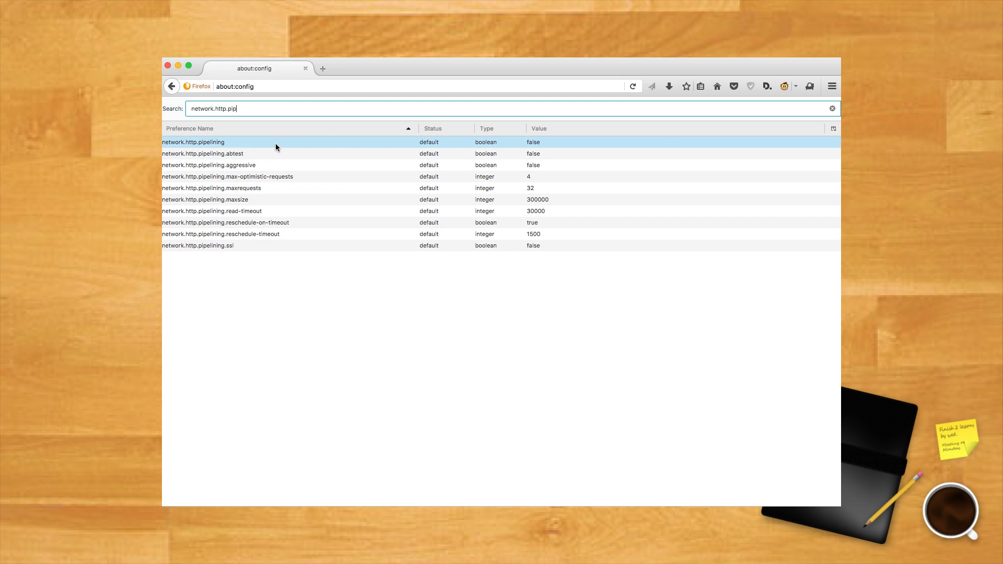
{"action": "right_click", "coordinate": [537, 142]}
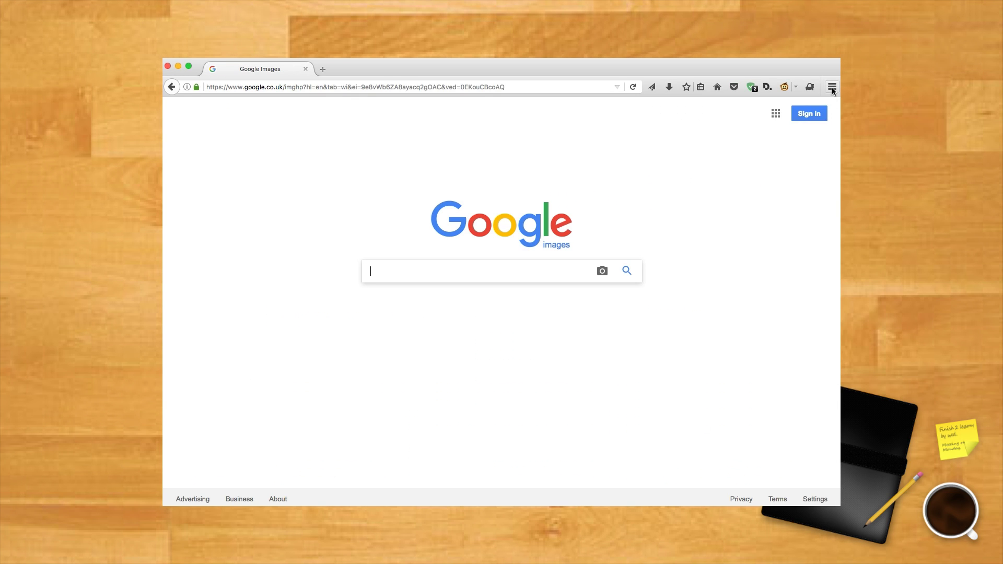
- Search the Add-ons Manager for 'master password' and install Master Password+
{"action": "left_click", "coordinate": [831, 87]}
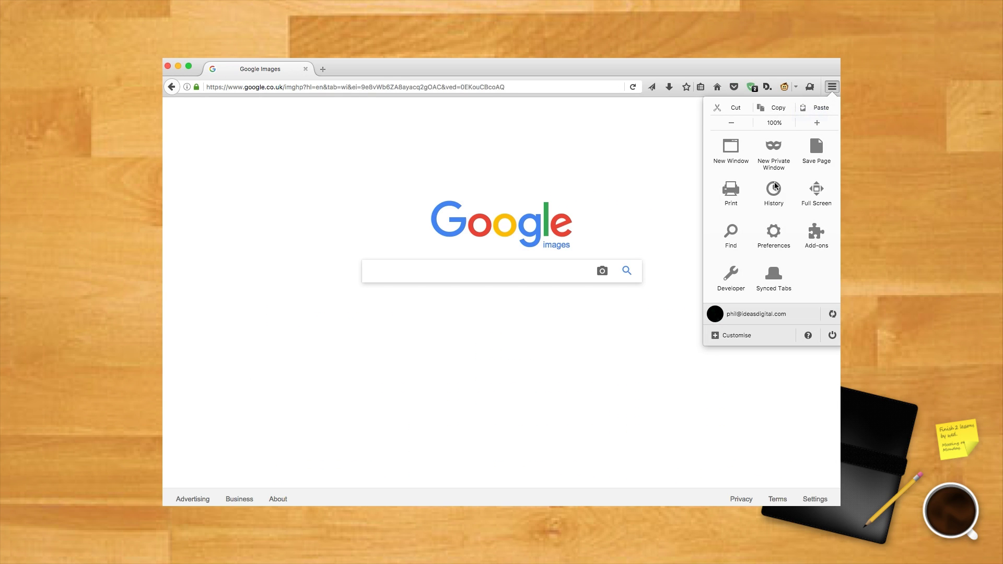
{"action": "left_click", "coordinate": [815, 232]}
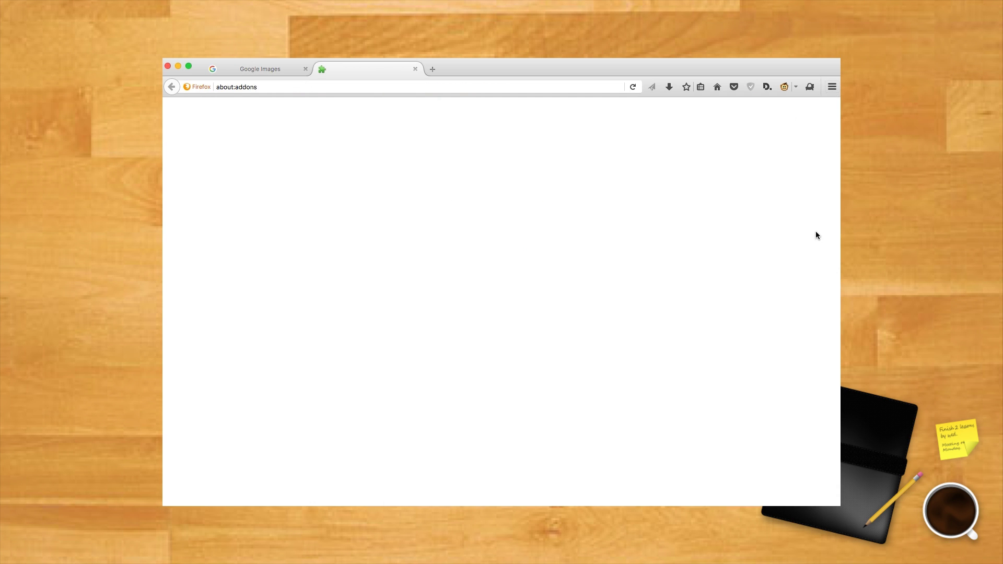
{"action": "type", "text": "maste"}
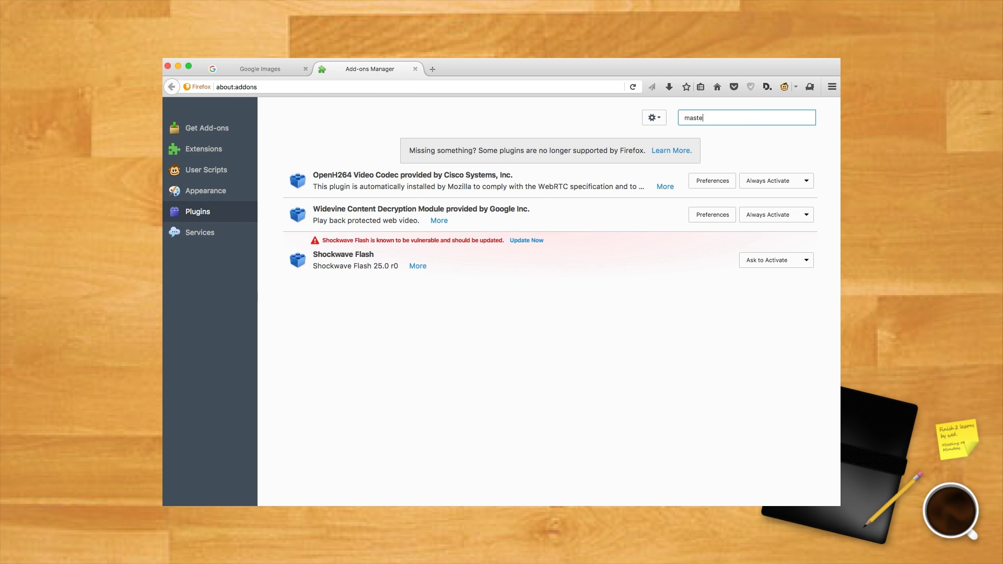
{"action": "type", "text": "r password"}
{"action": "key", "text": "Return"}
{"action": "left_click", "coordinate": [779, 199]}
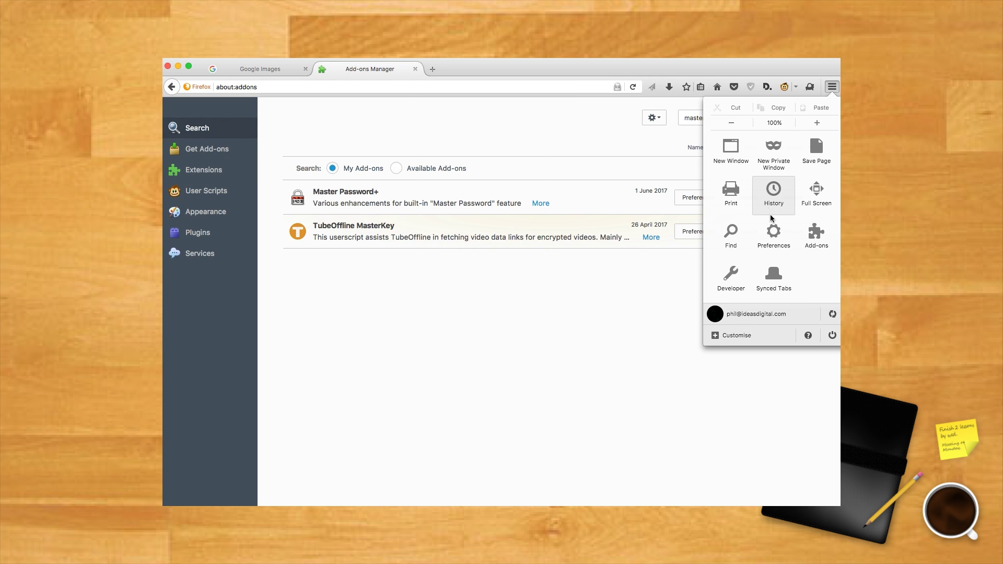
- Enable 'Use a master password' under Security preferences and view the Startup lock options
{"action": "left_click", "coordinate": [774, 236]}
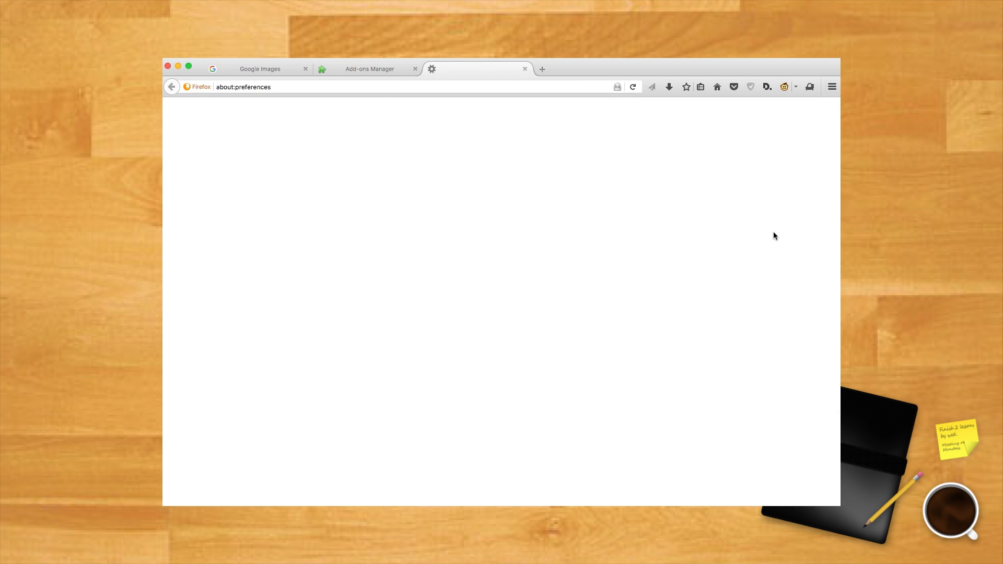
{"action": "left_click", "coordinate": [213, 235]}
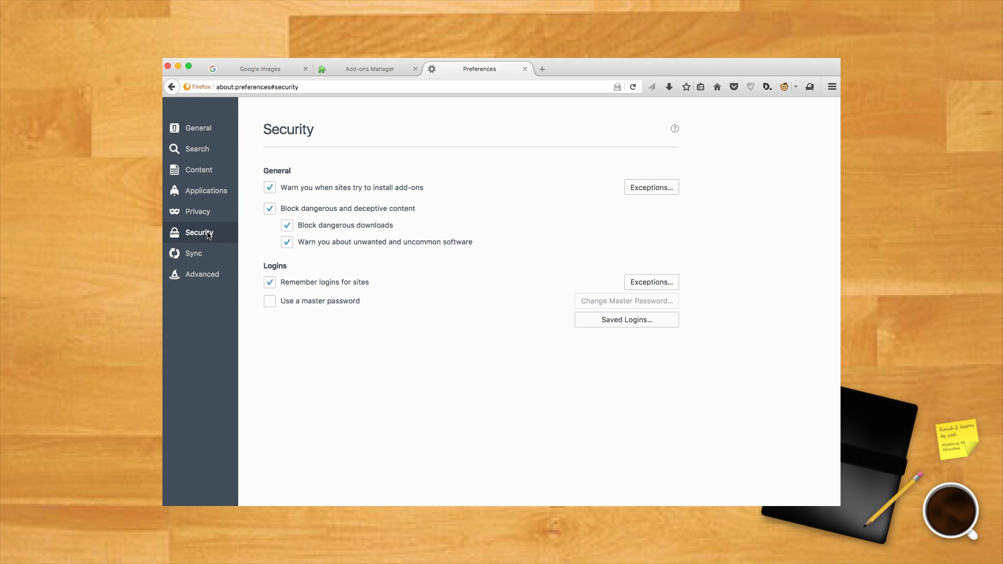
{"action": "left_click", "coordinate": [270, 301]}
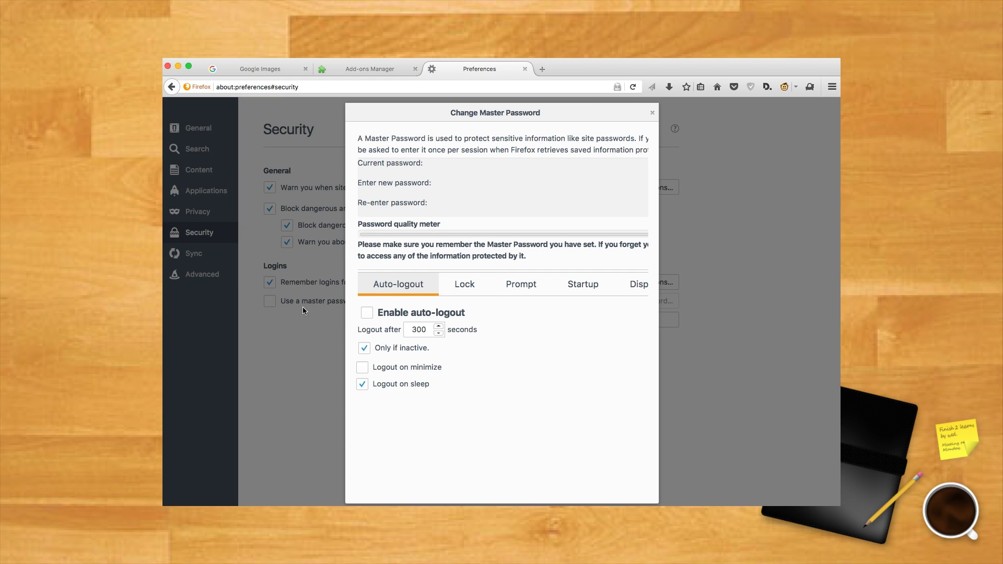
{"action": "left_click", "coordinate": [582, 284]}
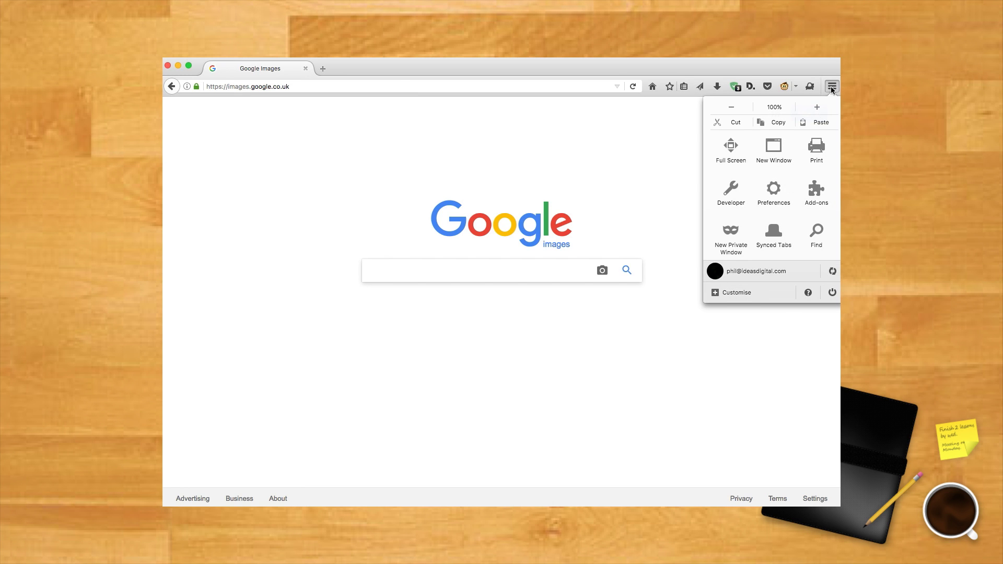
- Move Full Screen, New Window, Print, Developer, Preferences, Add-ons, Find and edit controls into Additional Tools
{"action": "left_click", "coordinate": [747, 293]}
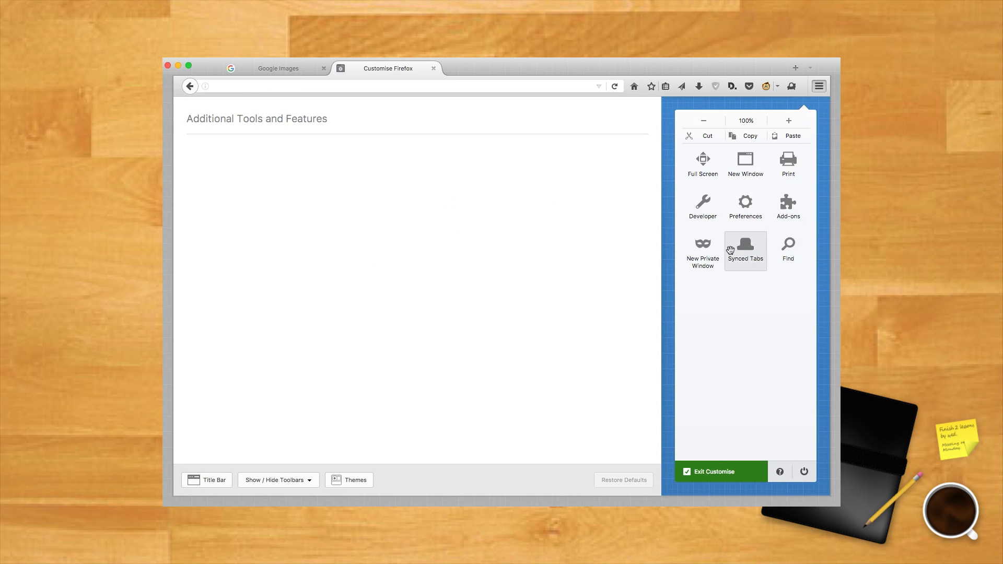
{"action": "left_click_drag", "start_coordinate": [697, 159], "coordinate": [612, 206]}
{"action": "left_click_drag", "start_coordinate": [703, 159], "coordinate": [635, 199]}
{"action": "left_click_drag", "start_coordinate": [686, 177], "coordinate": [561, 199]}
{"action": "left_click_drag", "start_coordinate": [703, 161], "coordinate": [580, 230]}
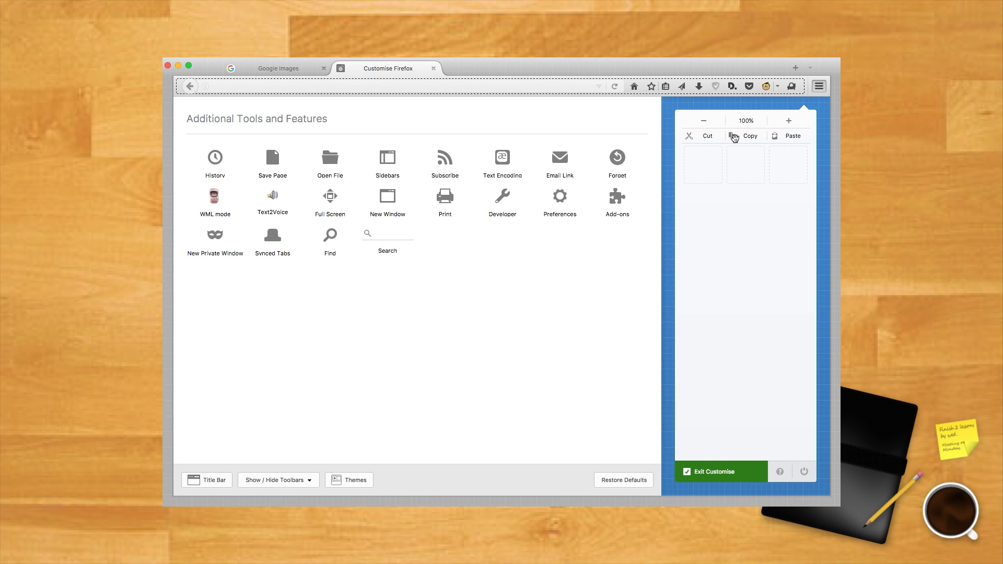
{"action": "left_click_drag", "start_coordinate": [731, 135], "coordinate": [529, 256]}
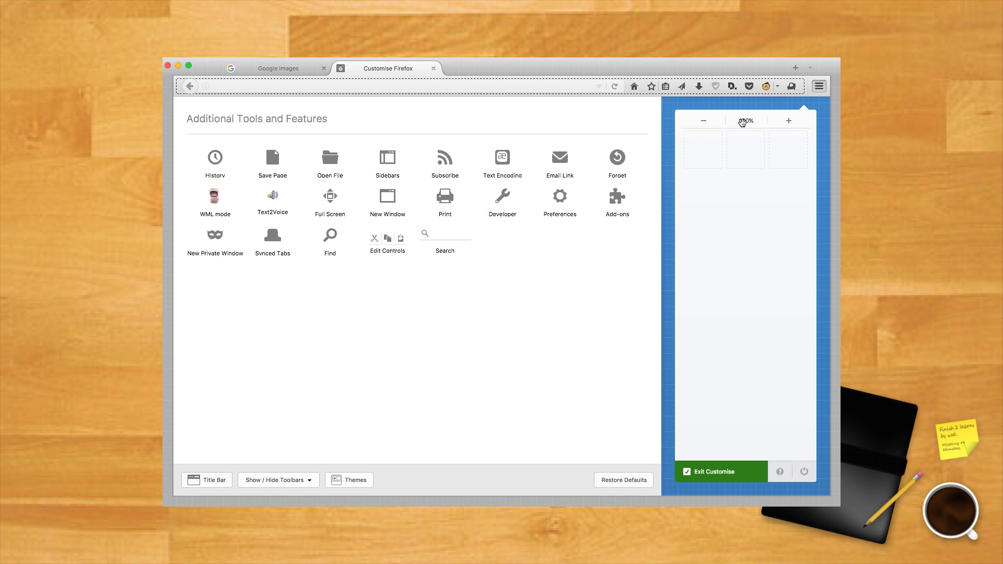
{"action": "left_click_drag", "start_coordinate": [742, 123], "coordinate": [554, 256]}
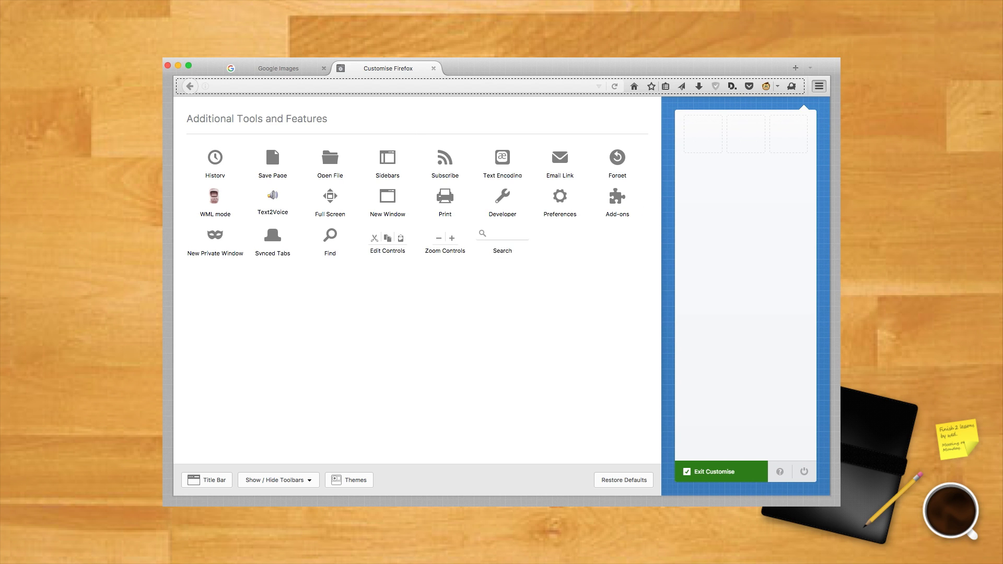
{"action": "left_click", "coordinate": [820, 87]}
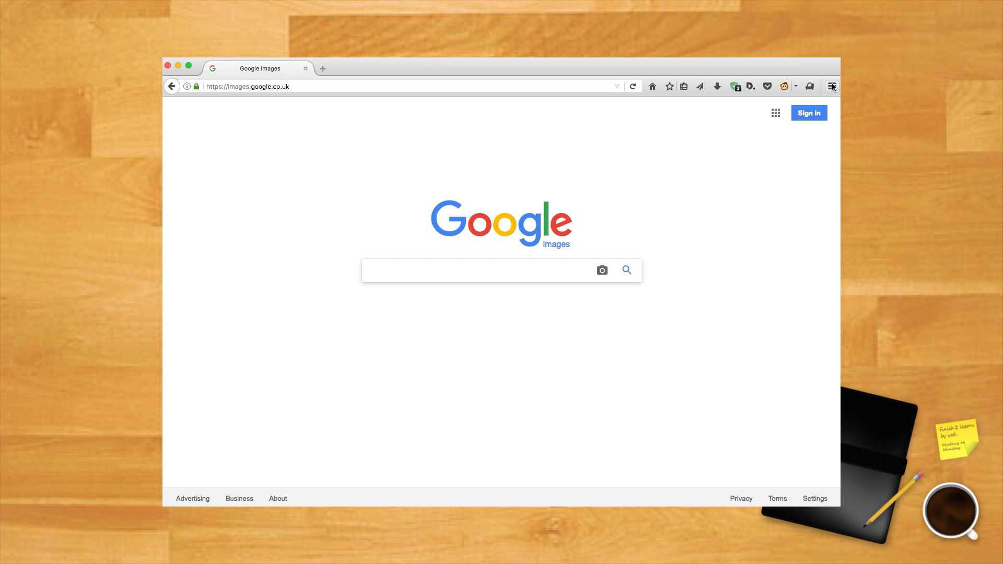
- Open the emptied hamburger menu to reveal the unicorn
{"action": "left_click", "coordinate": [832, 87]}
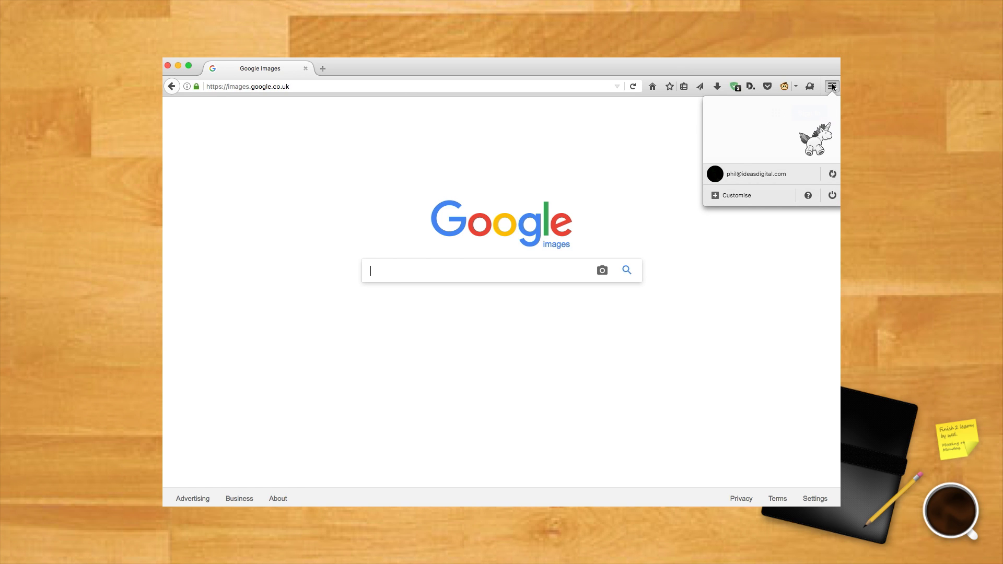